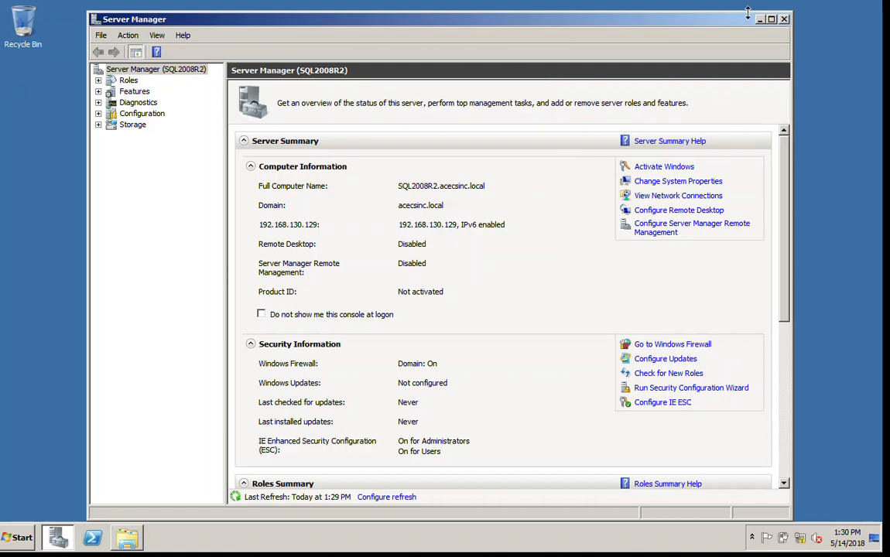
# Minimize Server Manager and run SQL Server 2008 R2 setup from the DVD, approving the UAC prompt
pyautogui.click(760, 19)
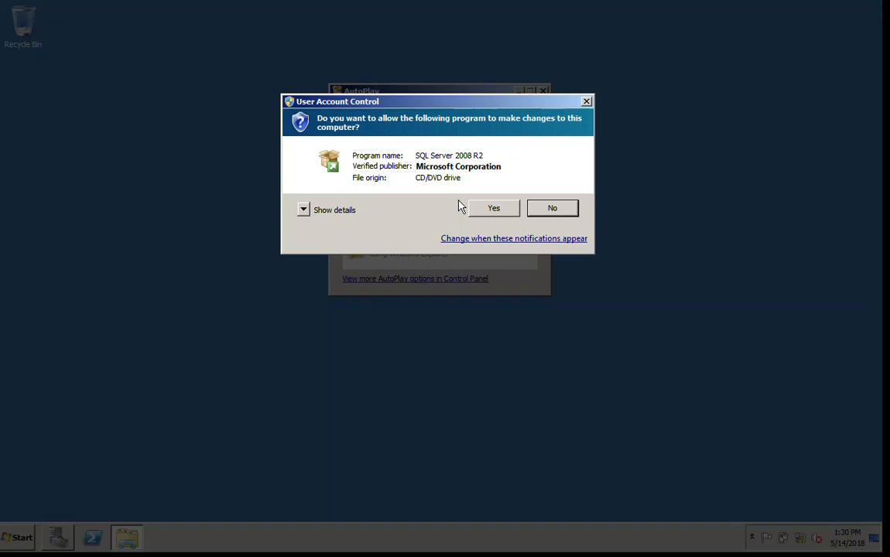
pyautogui.click(493, 207)
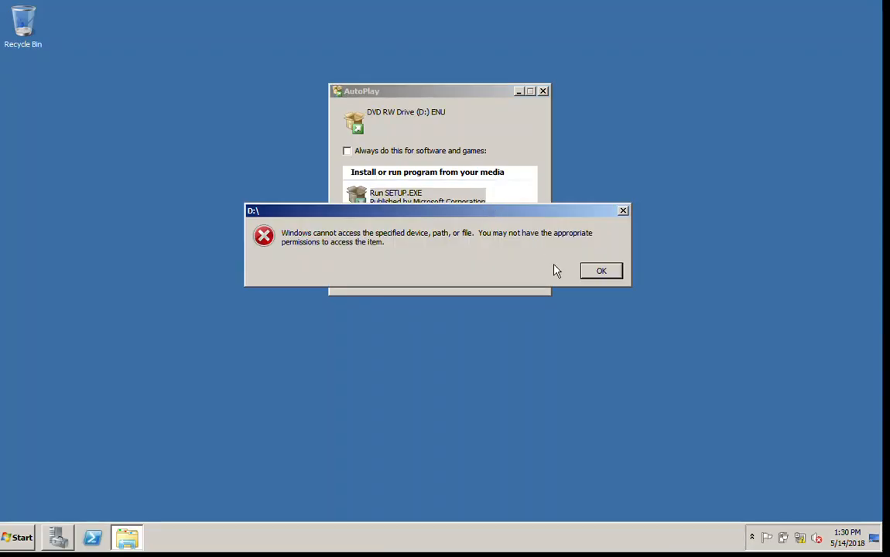
# Dismiss the D:\ access error, run setup from the DVD in Explorer, and accept enabling .NET Framework Core
pyautogui.click(602, 272)
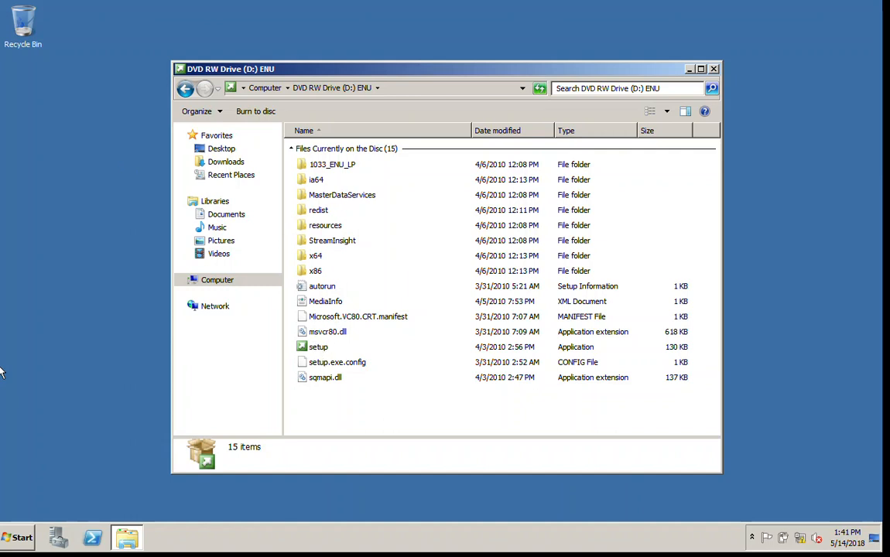
pyautogui.click(317, 350)
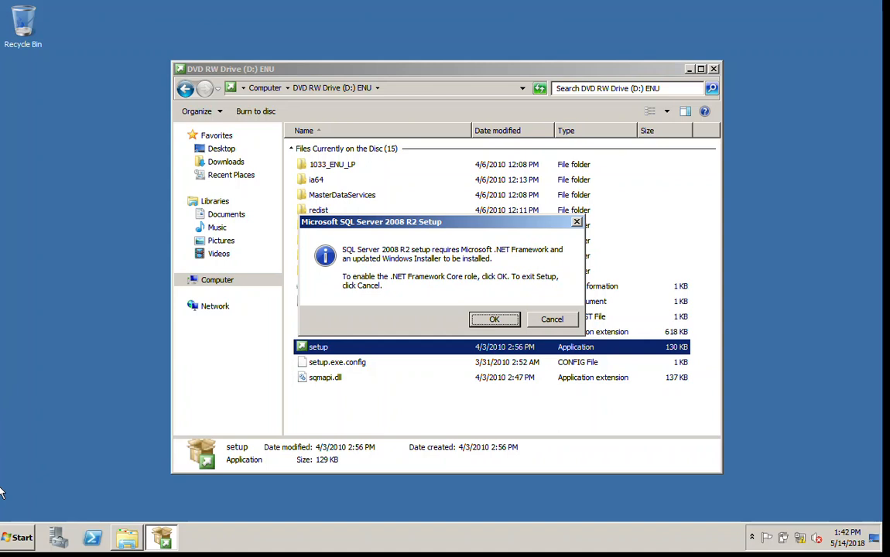
pyautogui.click(495, 320)
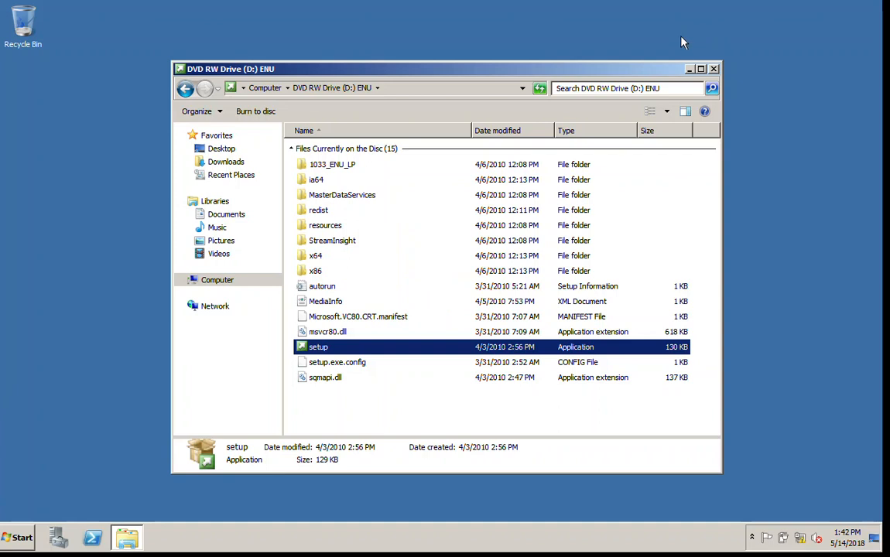
# Minimize the DVD's Explorer window to bring the Installation Center's Planning page forward
pyautogui.click(687, 70)
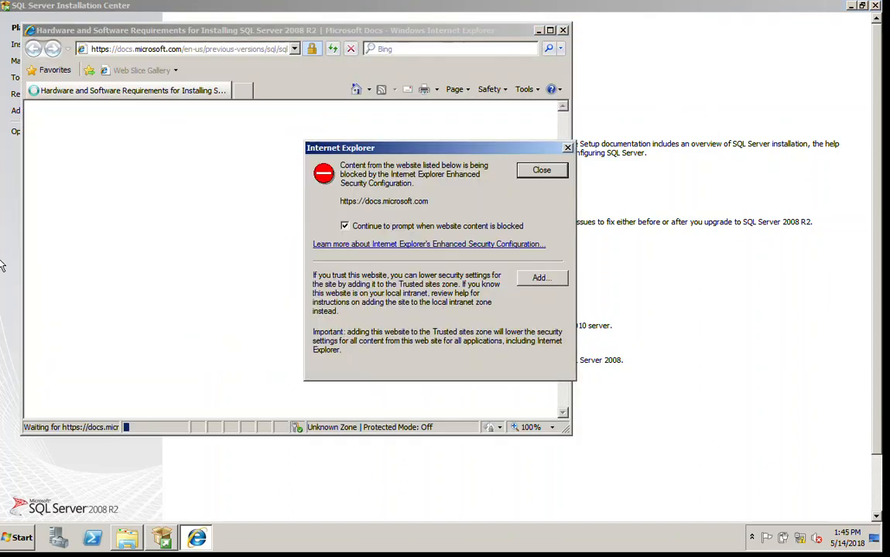
# Add docs.microsoft.com to Internet Explorer's trusted sites and clear the first-run and security prompts
pyautogui.click(540, 280)
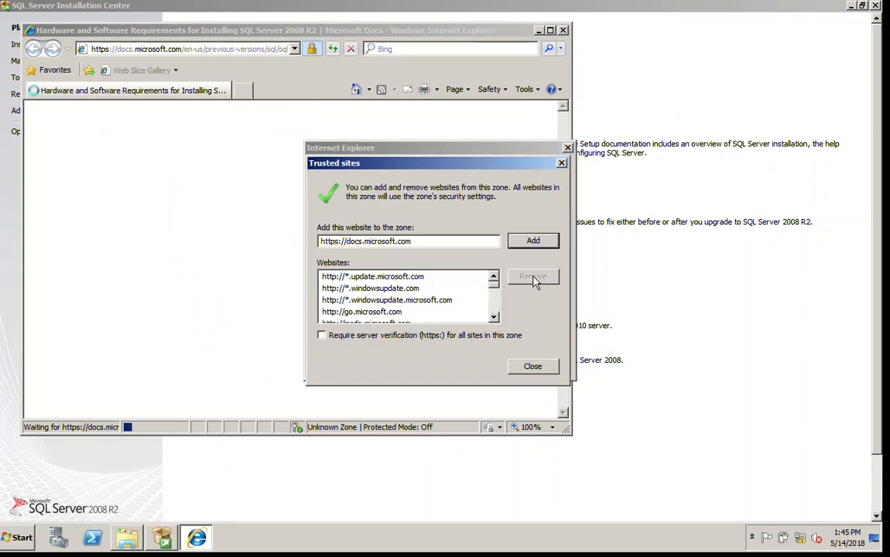
pyautogui.click(521, 242)
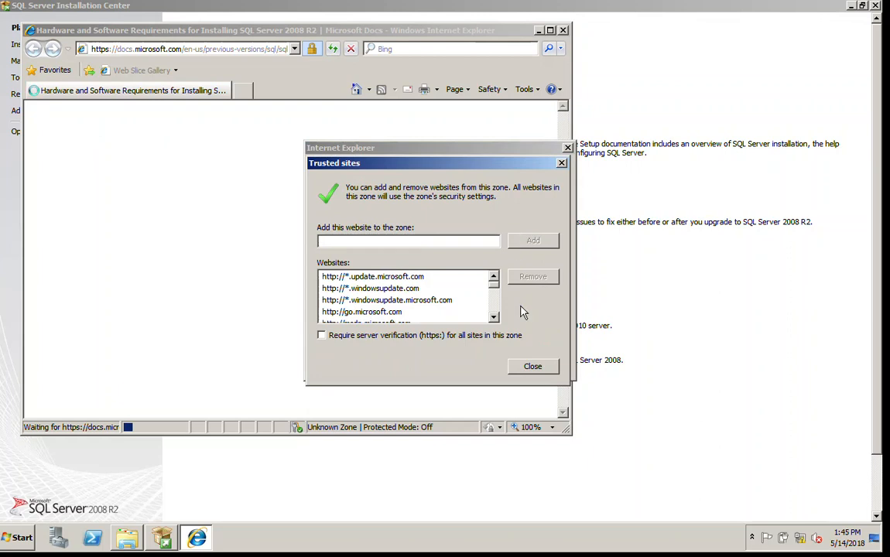
pyautogui.click(524, 369)
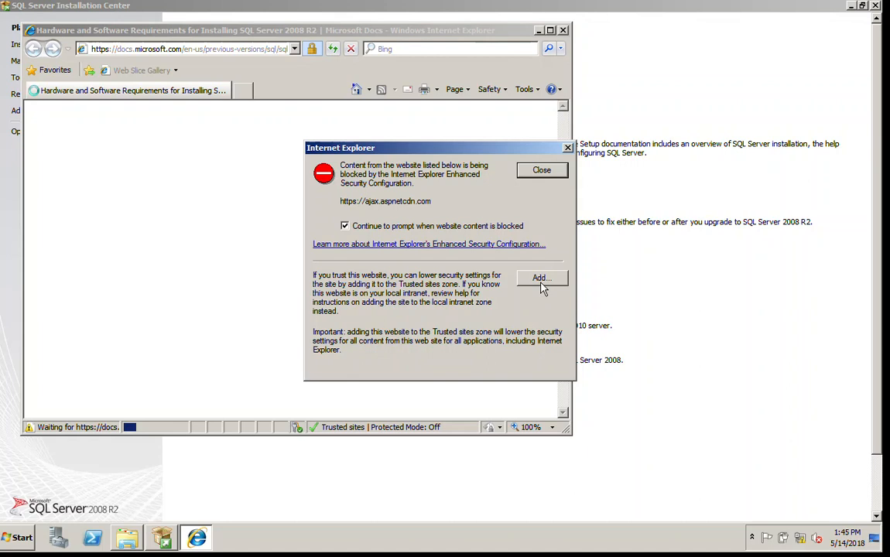
pyautogui.click(541, 171)
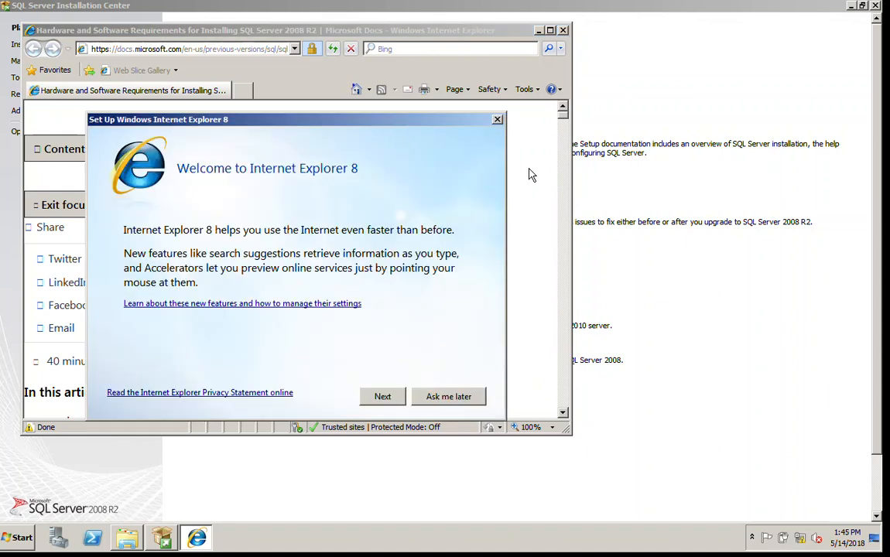
pyautogui.click(437, 404)
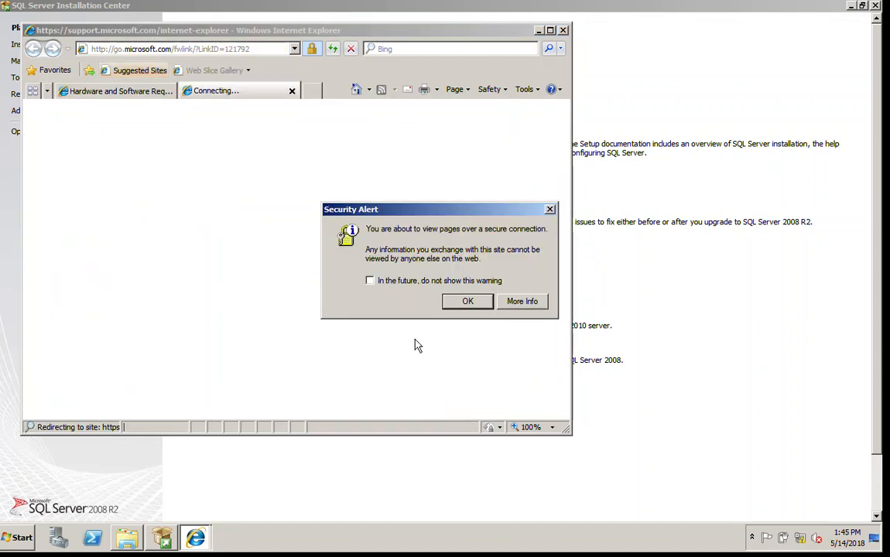
pyautogui.click(468, 302)
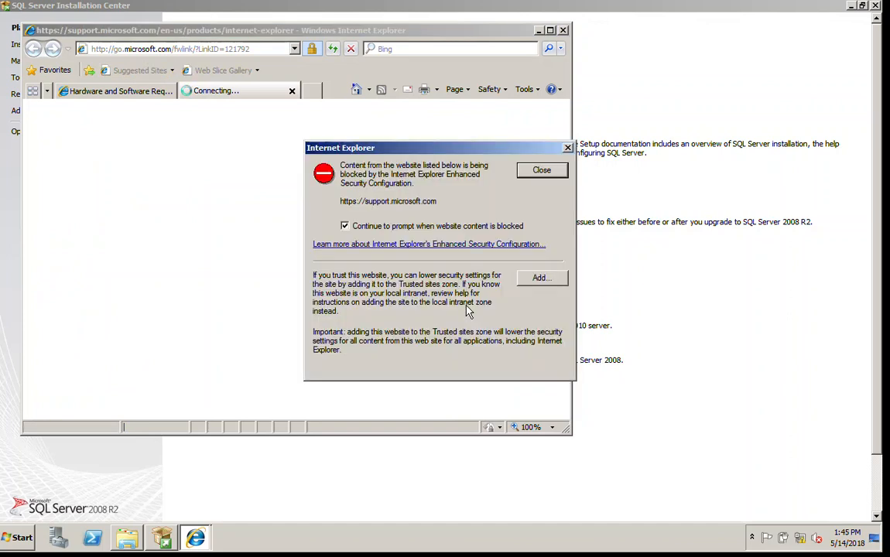
# Trust support.microsoft.com too, dismiss the remaining blocked-content warnings, and close the notice tab
pyautogui.click(539, 279)
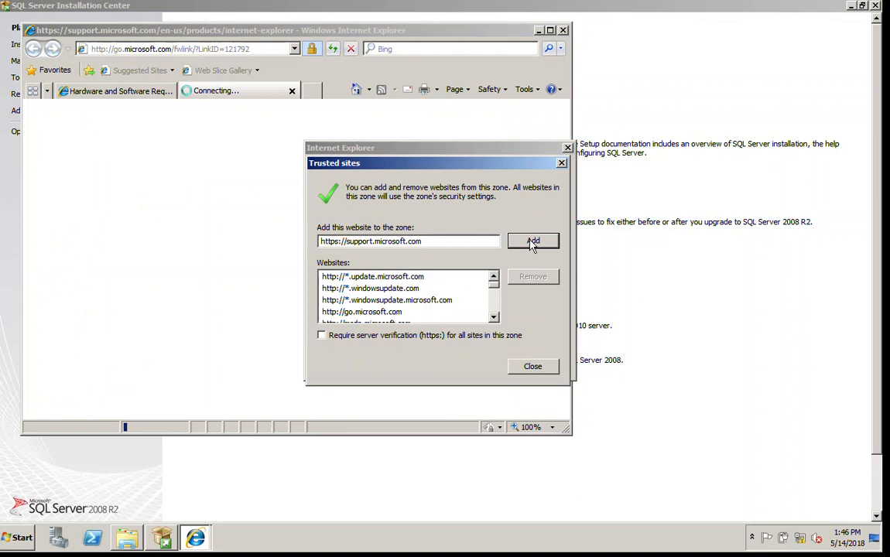
pyautogui.click(533, 242)
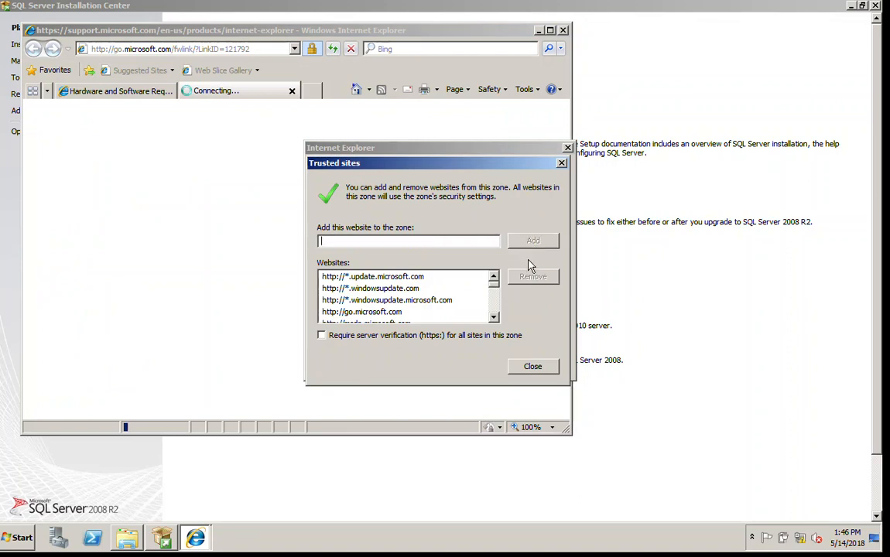
pyautogui.click(527, 367)
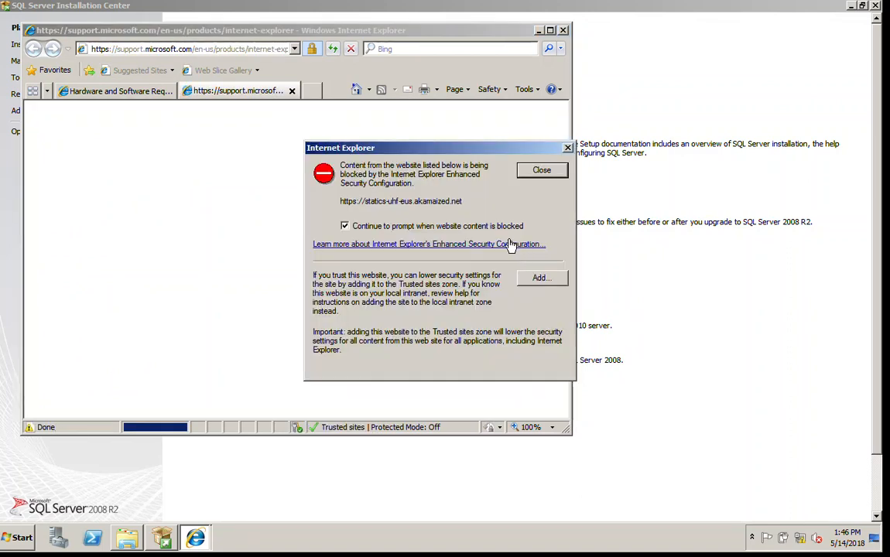
pyautogui.click(536, 170)
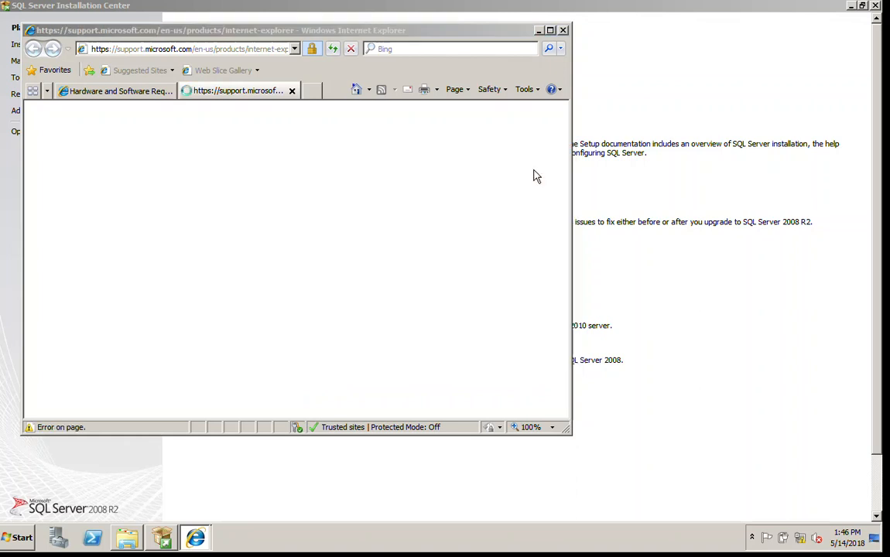
pyautogui.click(538, 171)
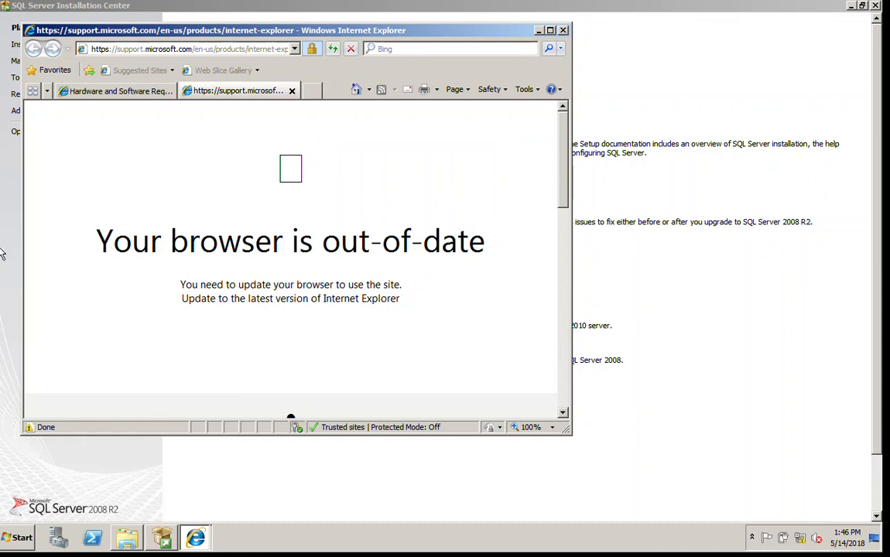
pyautogui.hotkey('ctrl', 'w')
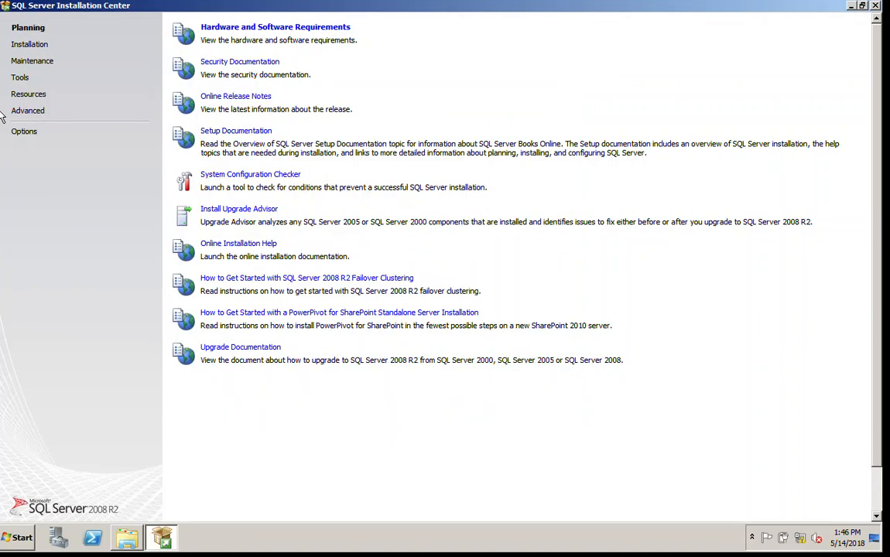
# Start a new stand-alone installation and pass all 7 setup support rules to reach Product Key
pyautogui.click(31, 45)
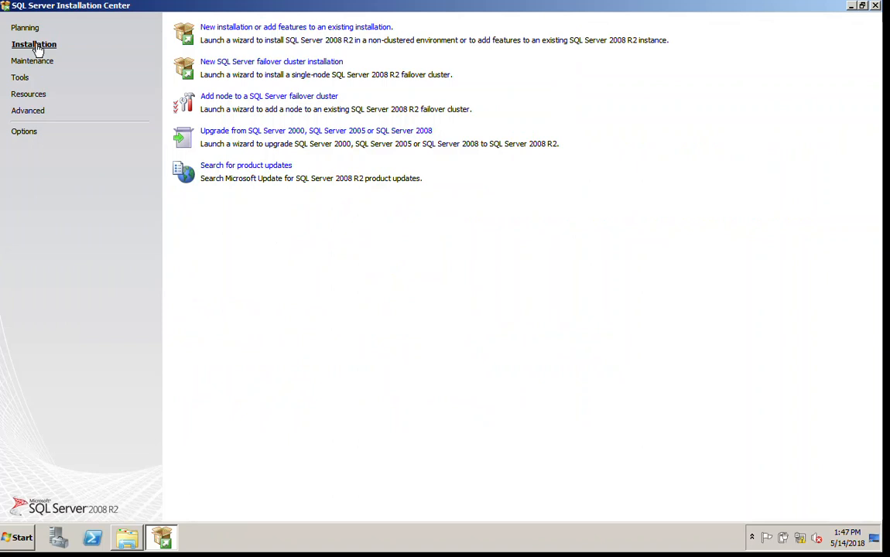
pyautogui.click(277, 32)
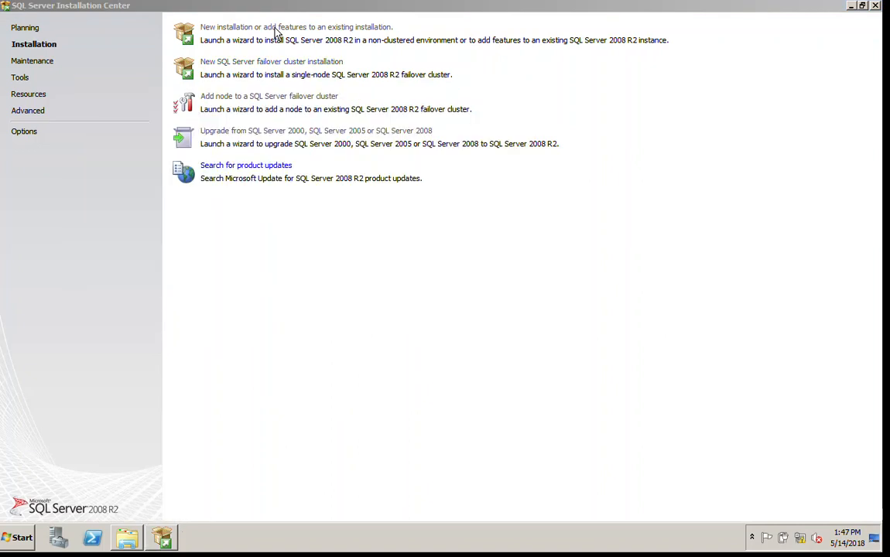
pyautogui.click(275, 33)
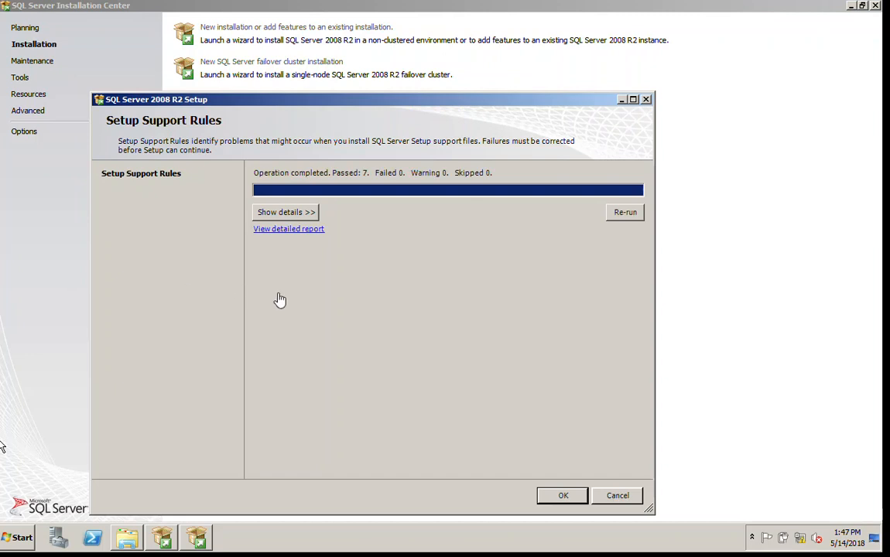
pyautogui.click(265, 210)
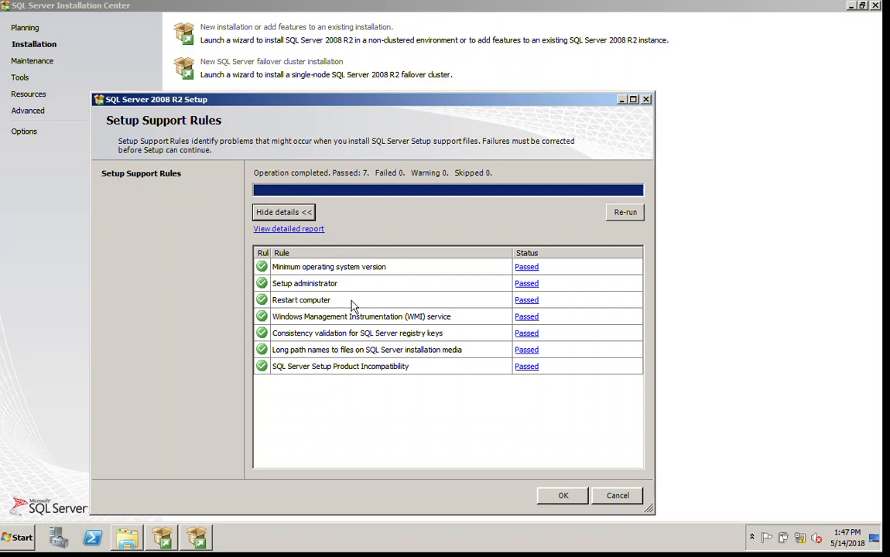
pyautogui.click(561, 502)
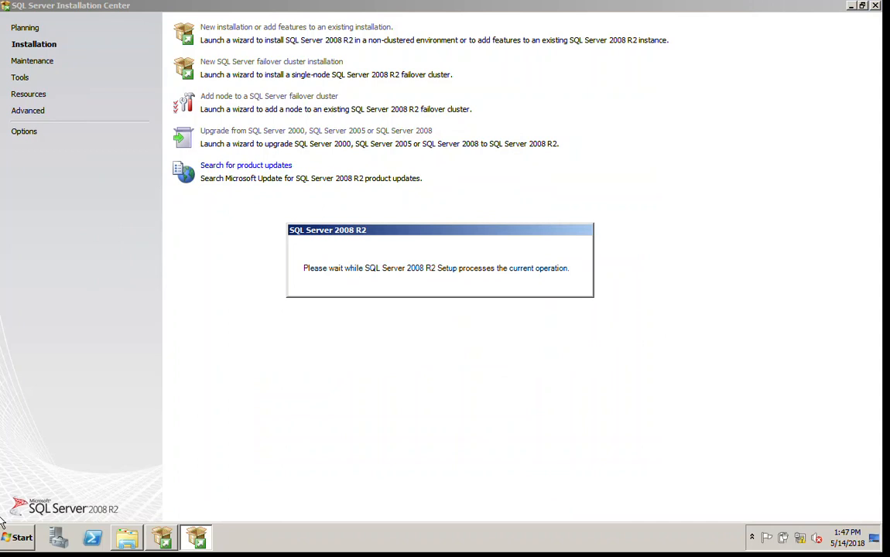
pyautogui.hotkey('alt', 'Tab')
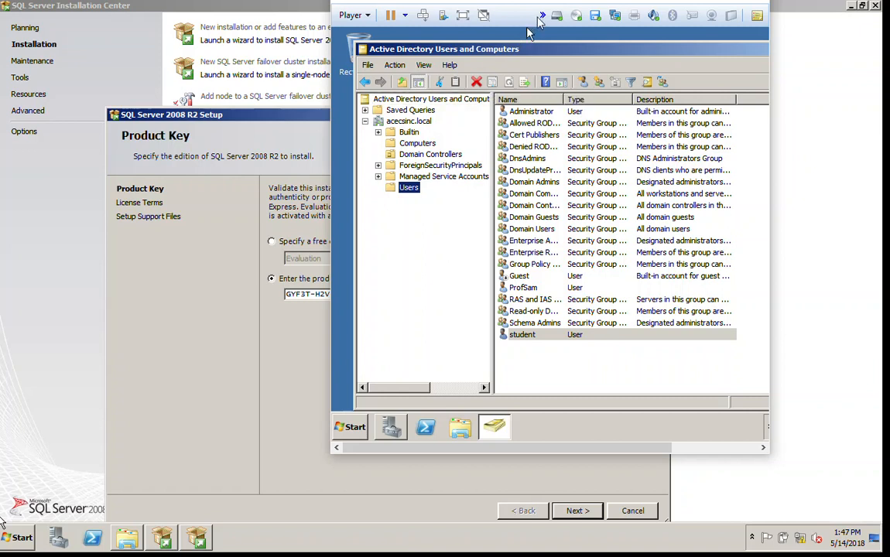
# Start a new domain user with first name SQLservice and logon name sqlservice
pyautogui.click(583, 82)
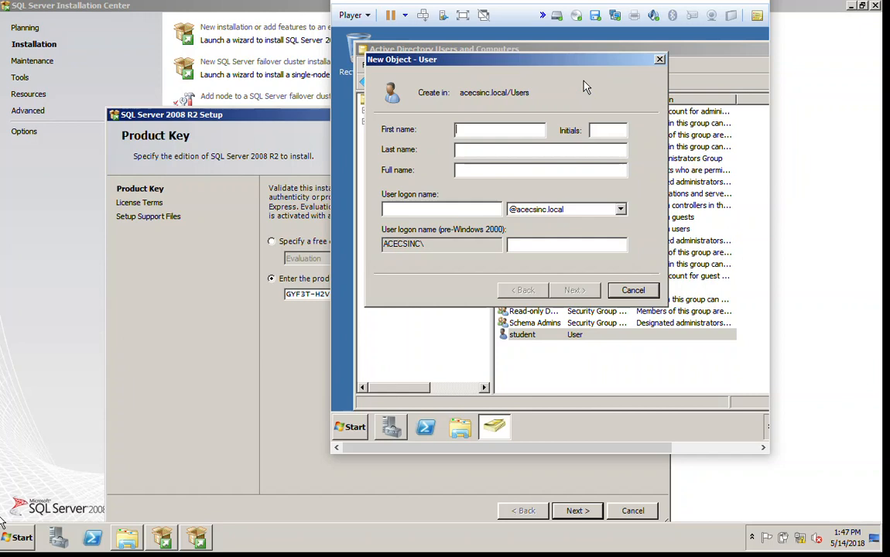
pyautogui.write('SQLservice')
pyautogui.press('Tab')
pyautogui.press('Tab')
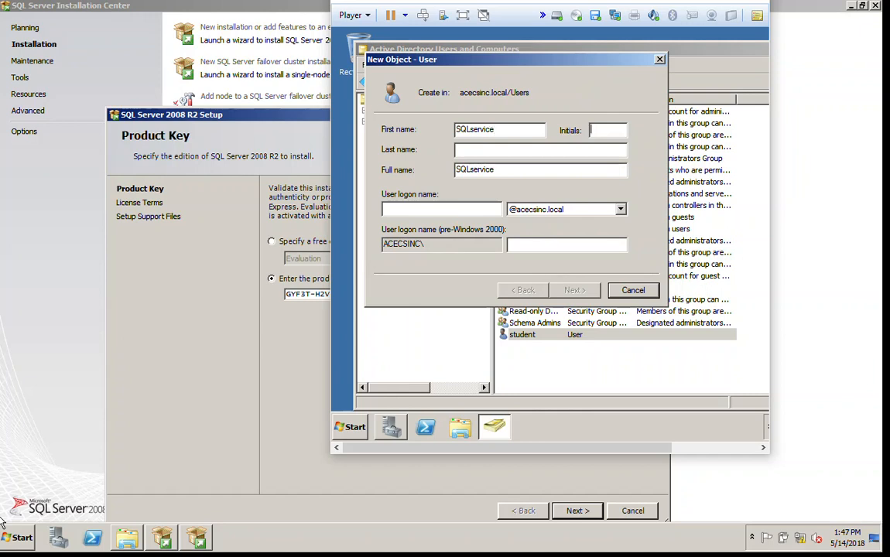
pyautogui.press('Tab')
pyautogui.press('Tab')
pyautogui.write('sqlservice')
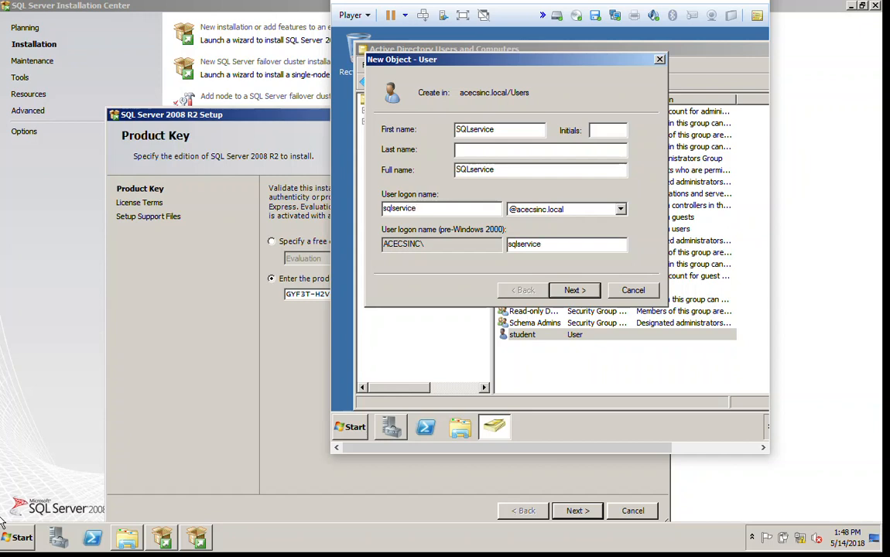
pyautogui.press('BackSpace')
pyautogui.press('BackSpace')
pyautogui.press('BackSpace')
pyautogui.press('BackSpace')
pyautogui.write('vice')
# Give the user a password that never expires and cannot be changed, then create the account
pyautogui.click(574, 291)
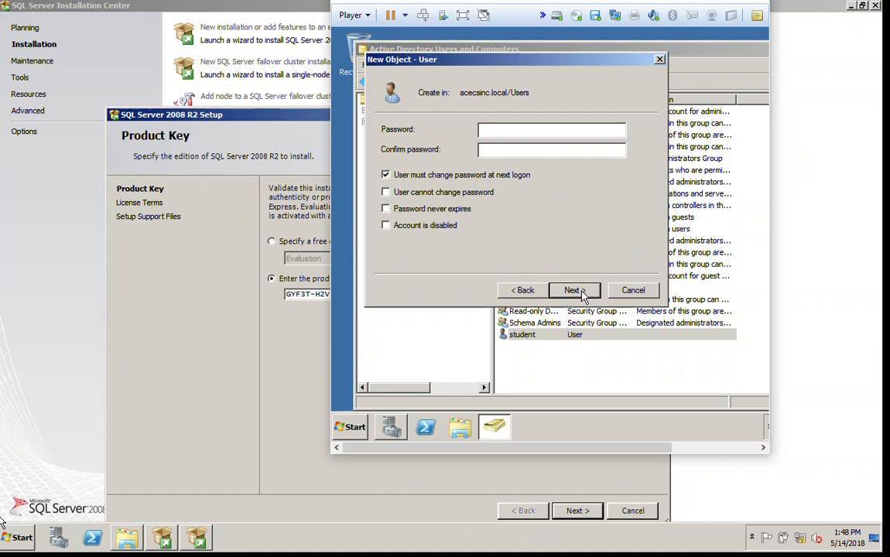
pyautogui.write('Pa$$w0rd1234')
pyautogui.press('Tab')
pyautogui.write('Pa$$w0rd12')
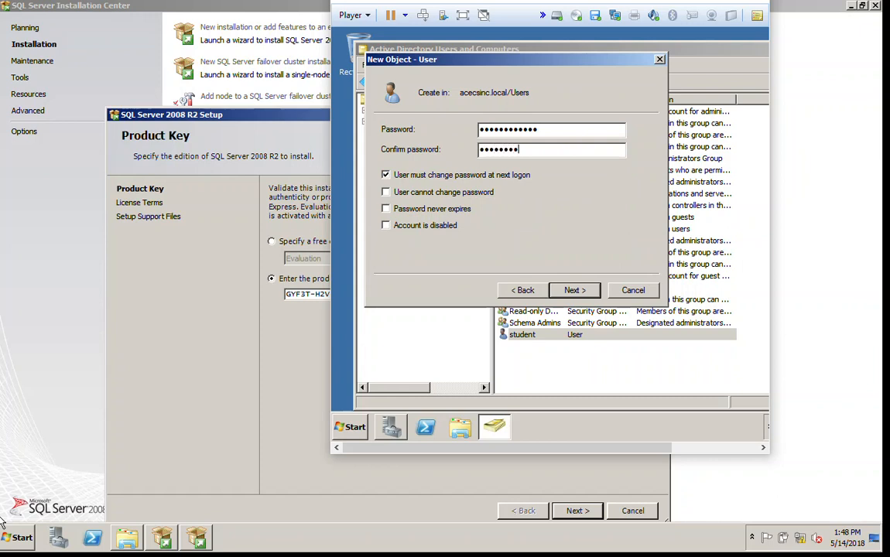
pyautogui.write('34')
pyautogui.click(385, 177)
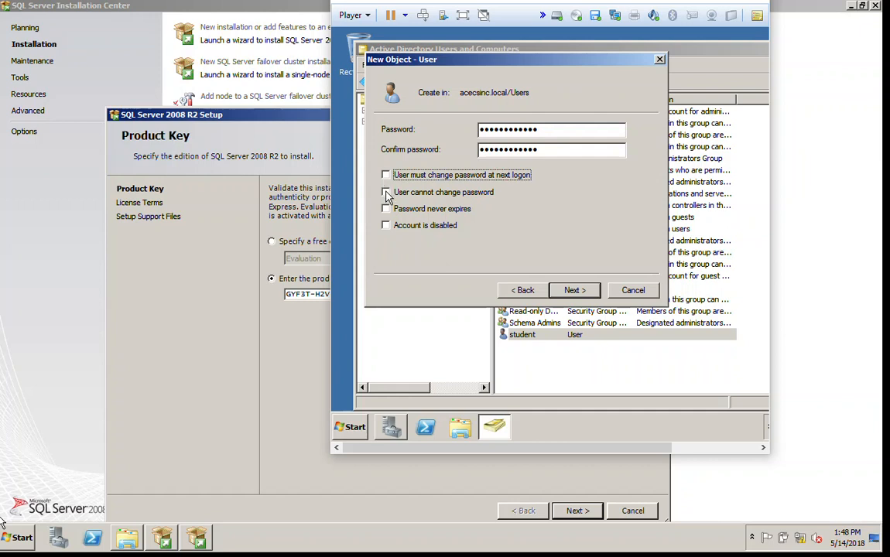
pyautogui.click(387, 194)
pyautogui.click(389, 211)
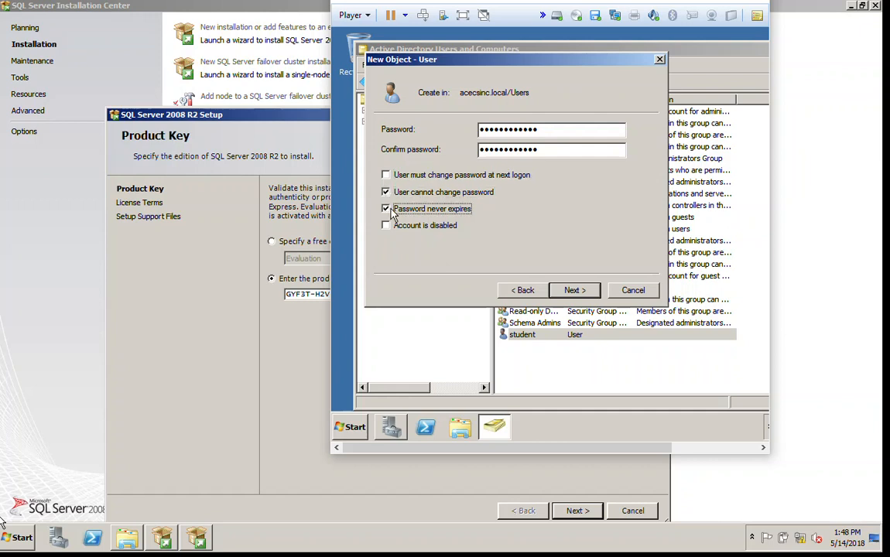
pyautogui.click(571, 292)
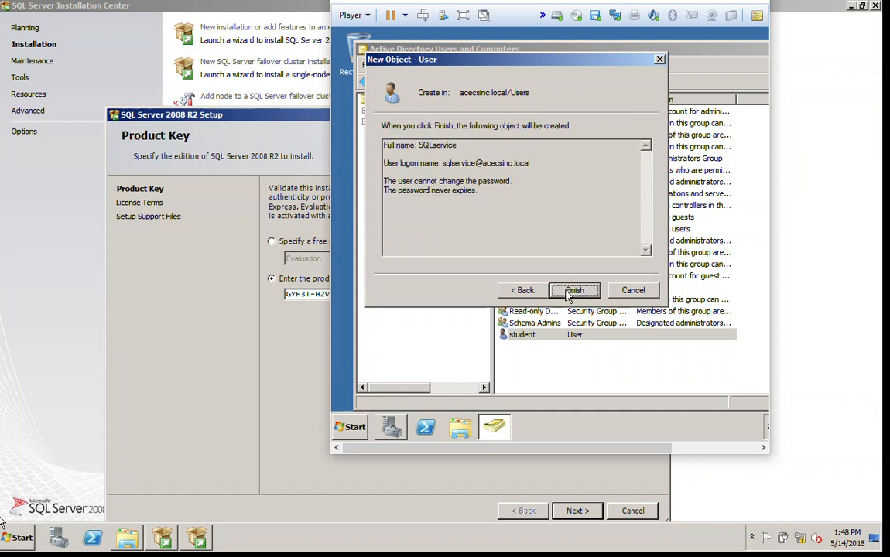
pyautogui.click(573, 291)
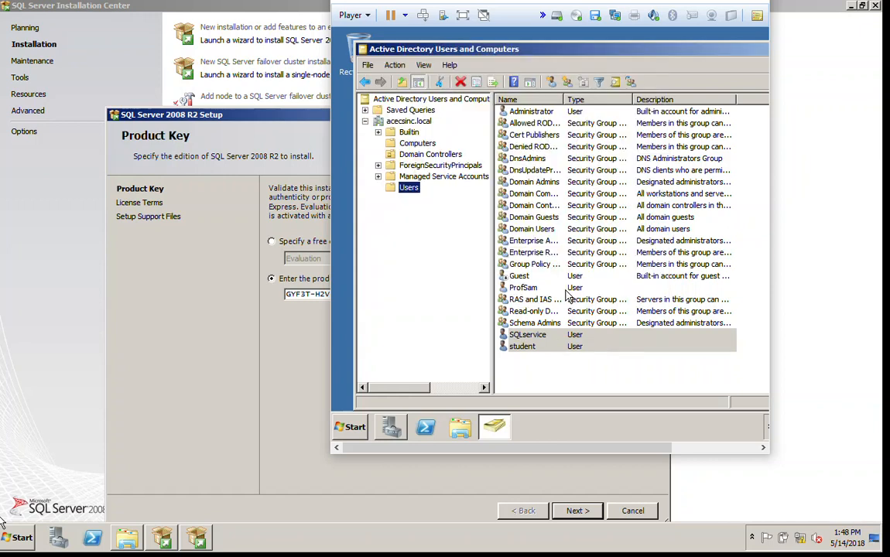
# Bring up the context menu for the SQLservice user in the Users list
pyautogui.rightClick(531, 342)
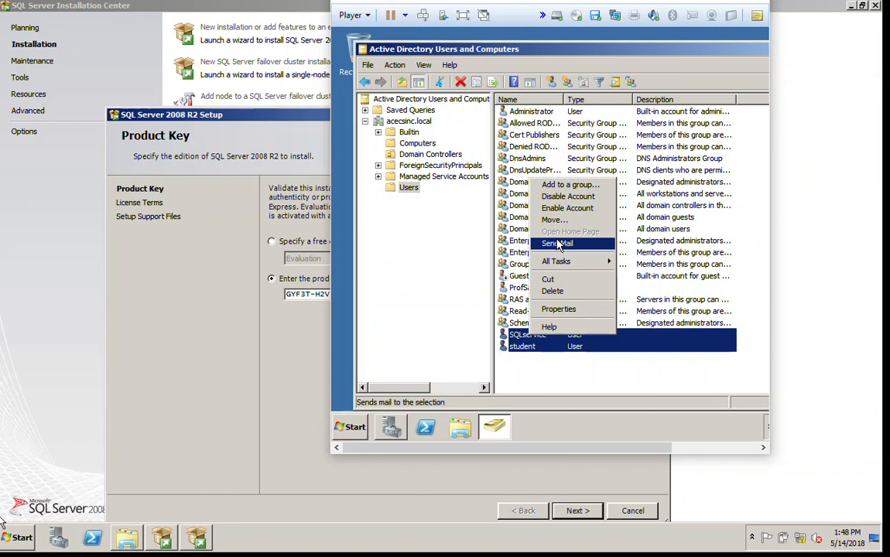
pyautogui.click(535, 380)
pyautogui.click(537, 371)
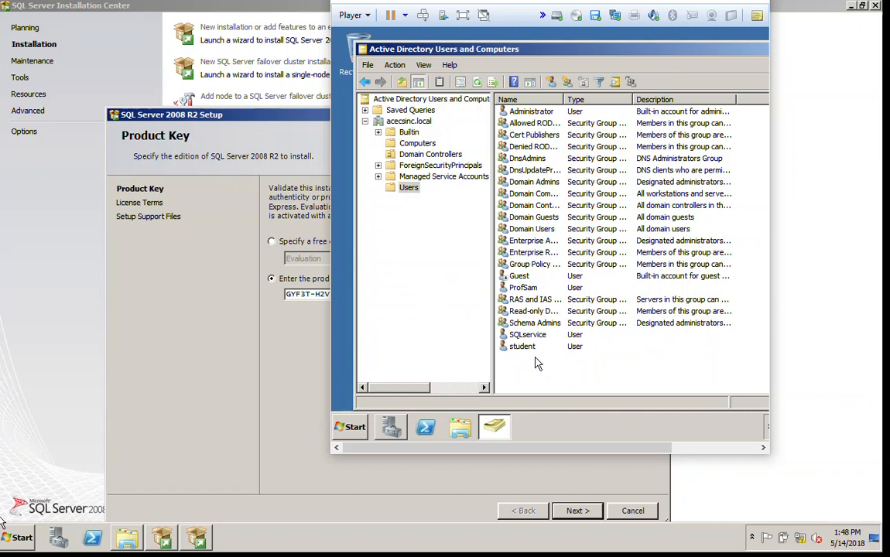
pyautogui.rightClick(533, 339)
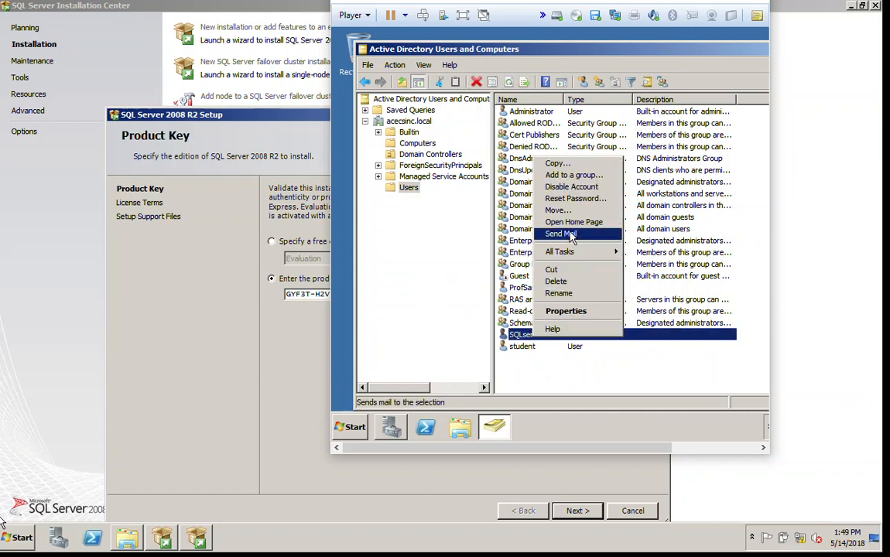
# Copy SQLservice into a new user SQLAgent with logon name SQLAgent, set its password, and create it
pyautogui.click(561, 163)
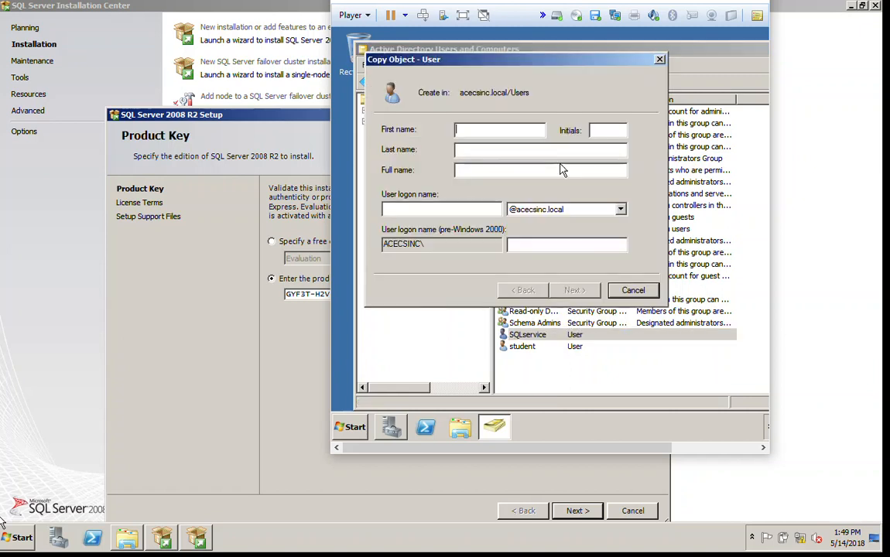
pyautogui.write('SQLAgent')
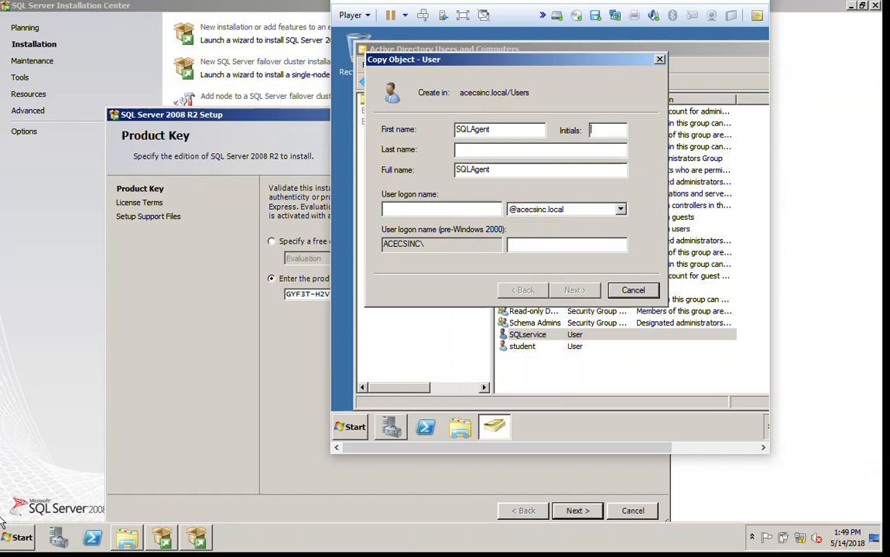
pyautogui.press('Tab')
pyautogui.press('Tab')
pyautogui.press('Tab')
pyautogui.write('SQL')
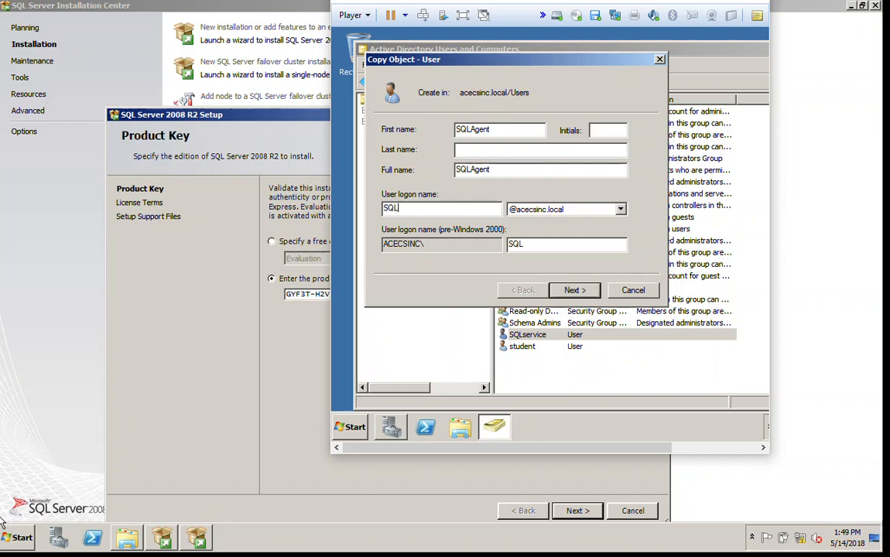
pyautogui.write('Agent')
pyautogui.press('Tab')
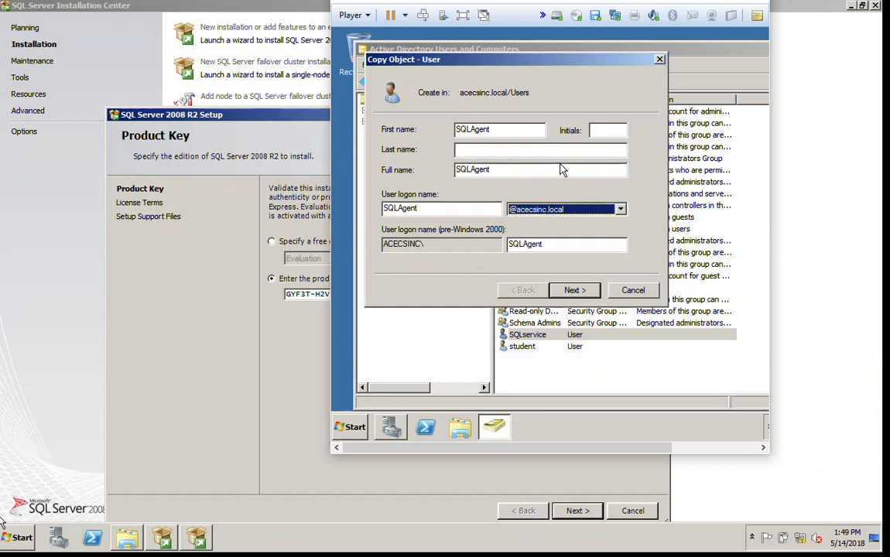
pyautogui.click(586, 289)
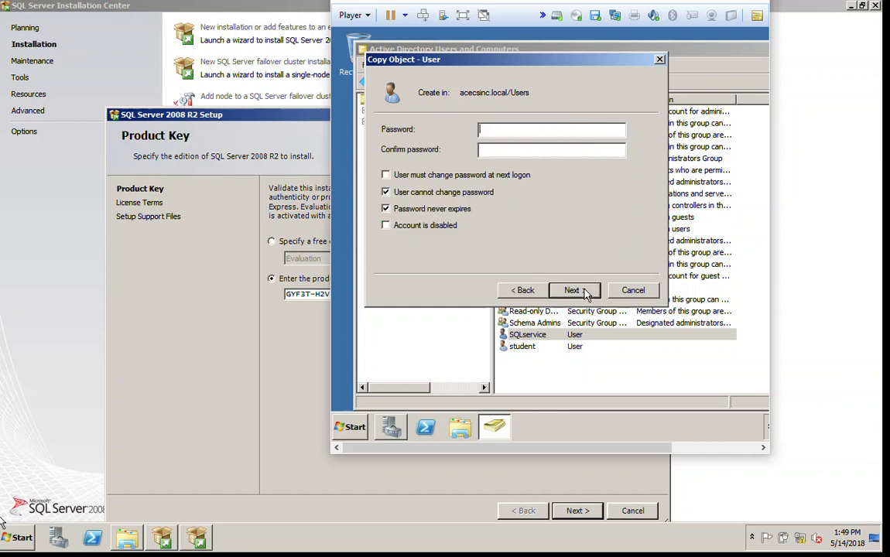
pyautogui.write('Passw0rd1234')
pyautogui.press('Tab')
pyautogui.write('Passw0')
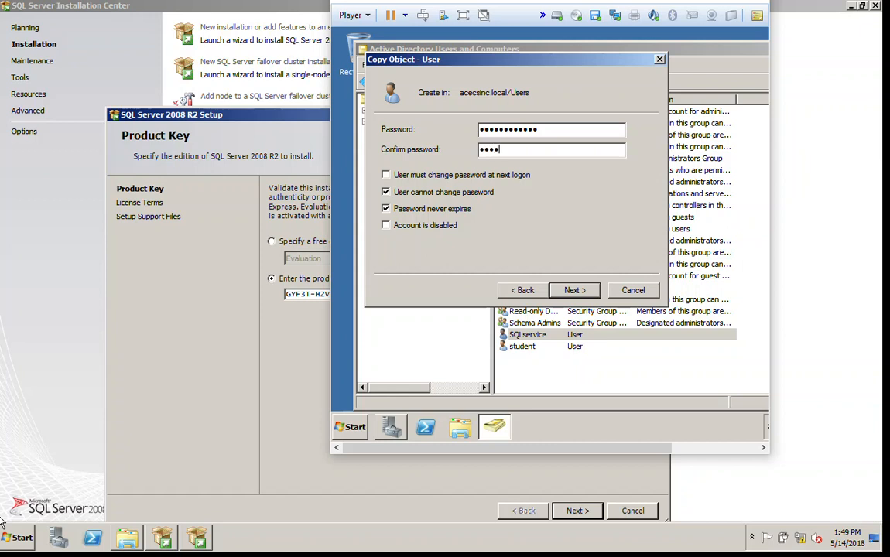
pyautogui.write('rd1234')
pyautogui.click(574, 290)
pyautogui.click(569, 291)
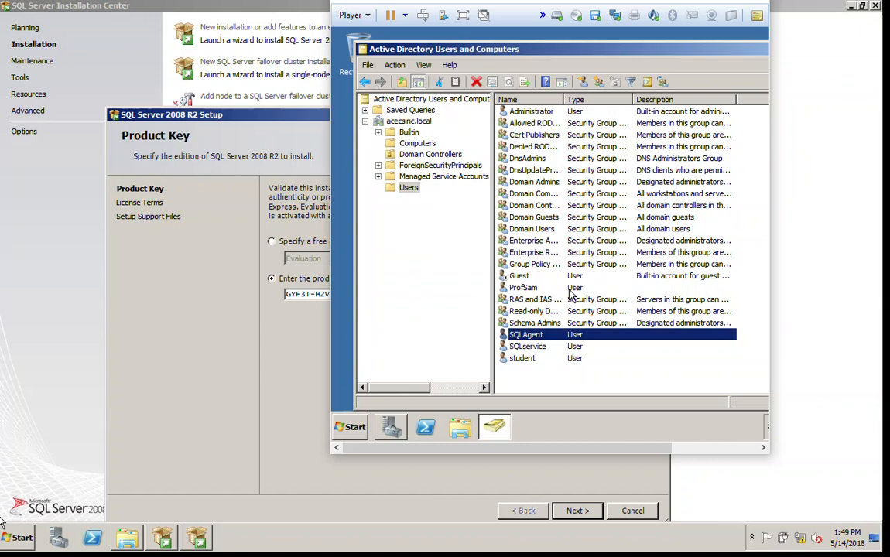
# Copy SQLAgent into a new user SQLReport with logon name SQLReport, set its password, and create it
pyautogui.rightClick(533, 338)
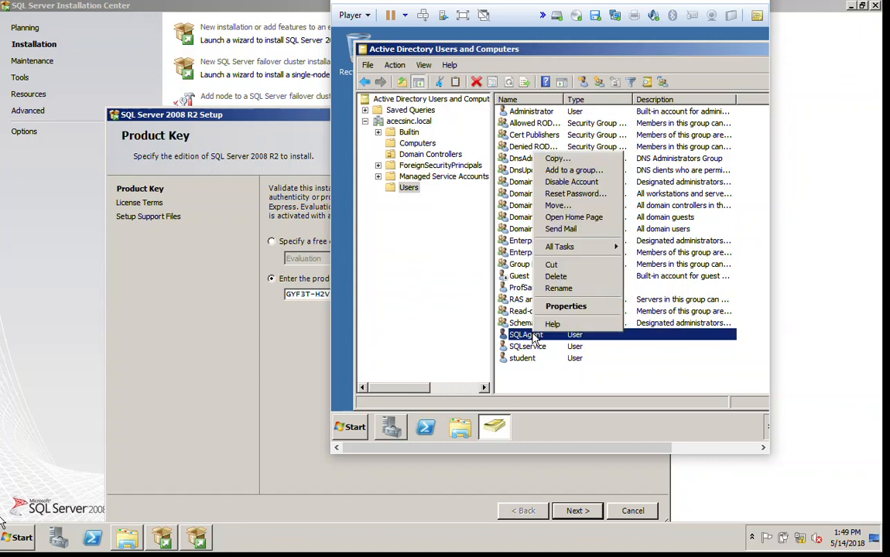
pyautogui.click(556, 160)
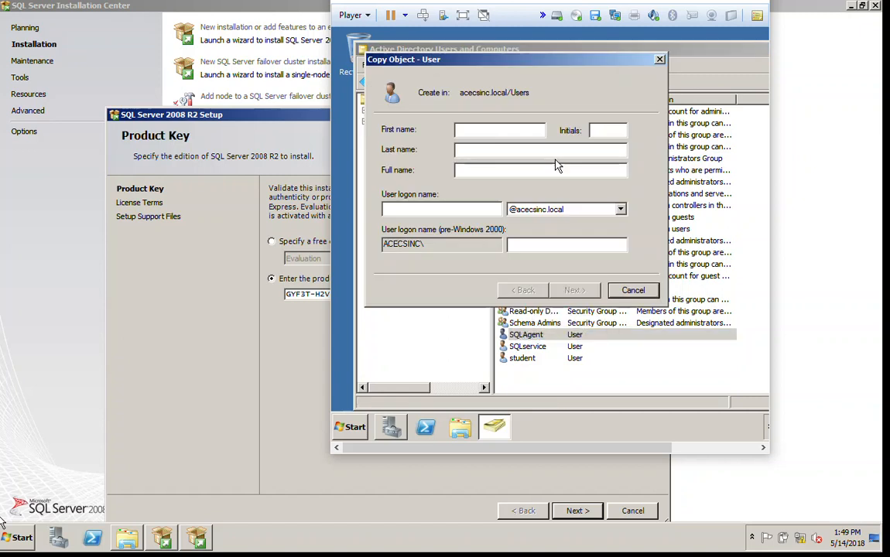
pyautogui.write('SQLReport')
pyautogui.press('Tab')
pyautogui.press('Tab')
pyautogui.press('Tab')
pyautogui.press('Tab')
pyautogui.press('Tab')
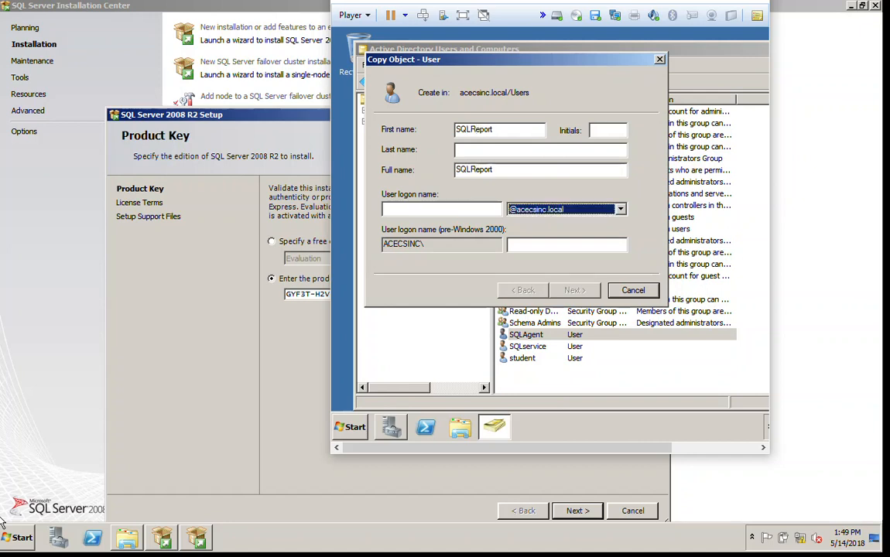
pyautogui.click(491, 212)
pyautogui.write('SQ')
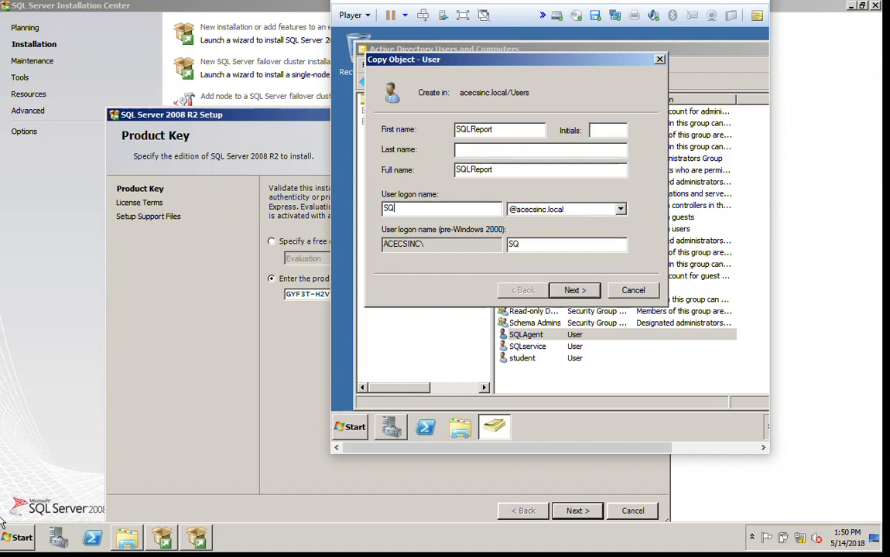
pyautogui.write('LReport')
pyautogui.click(576, 294)
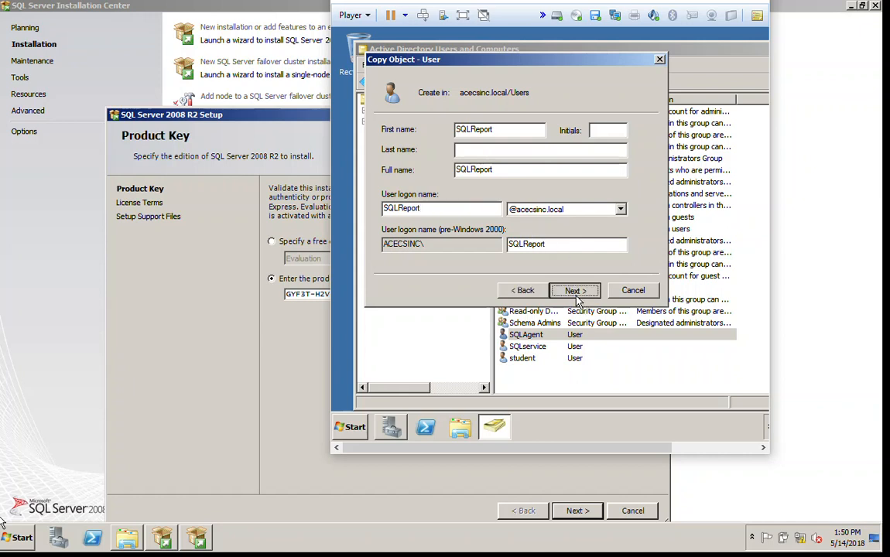
pyautogui.write('************')
pyautogui.press('Tab')
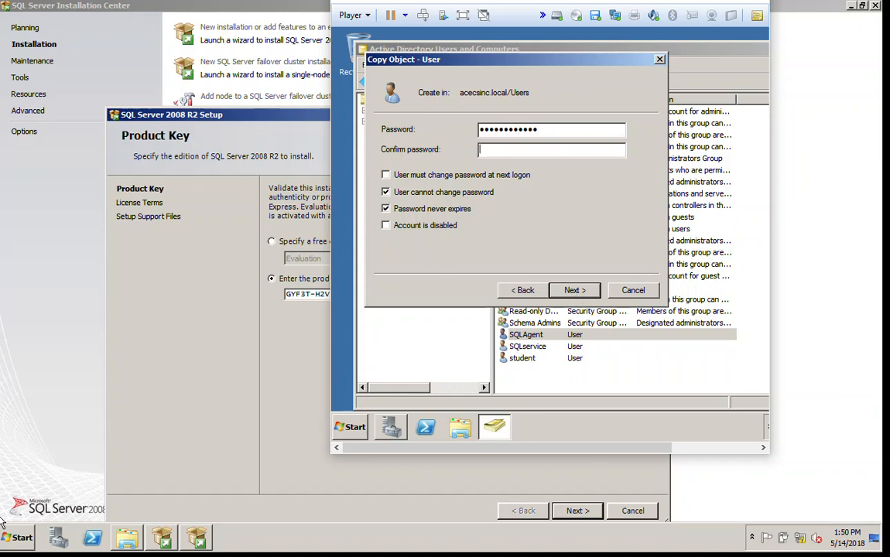
pyautogui.write('************')
pyautogui.press('Tab')
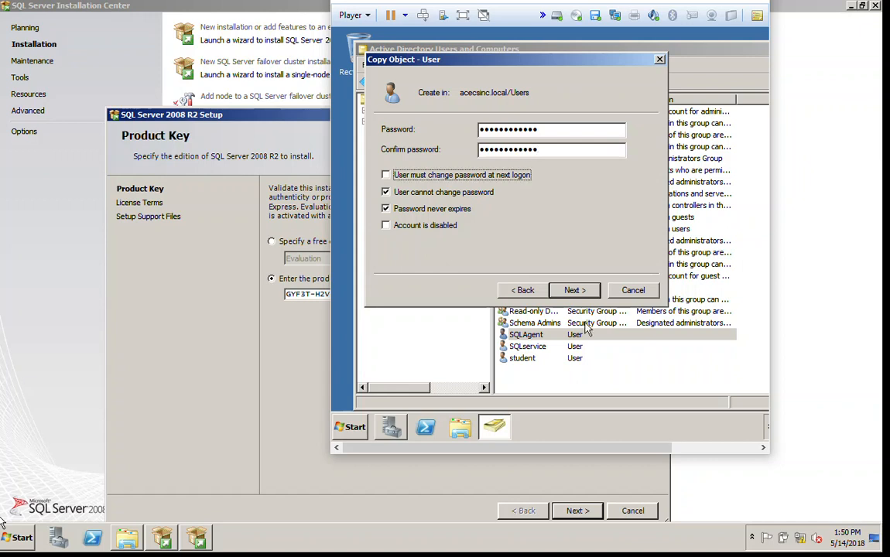
pyautogui.click(569, 293)
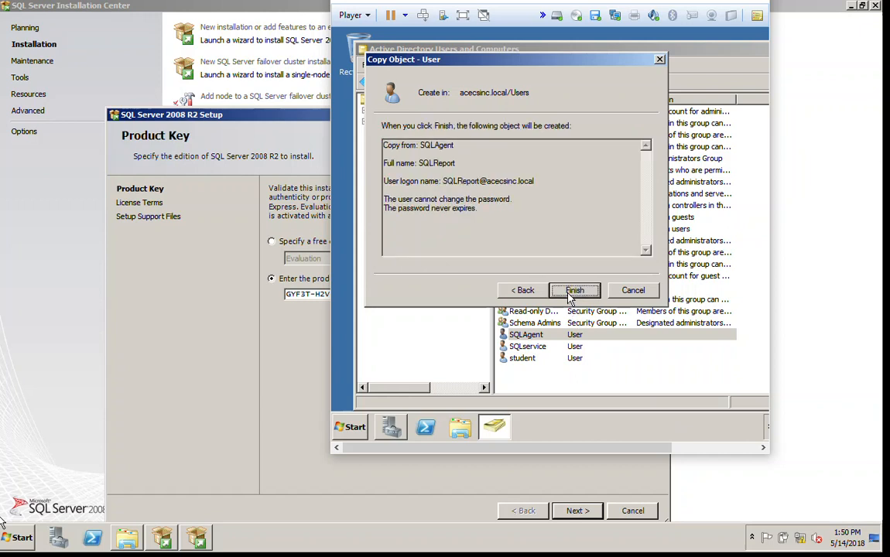
pyautogui.click(573, 292)
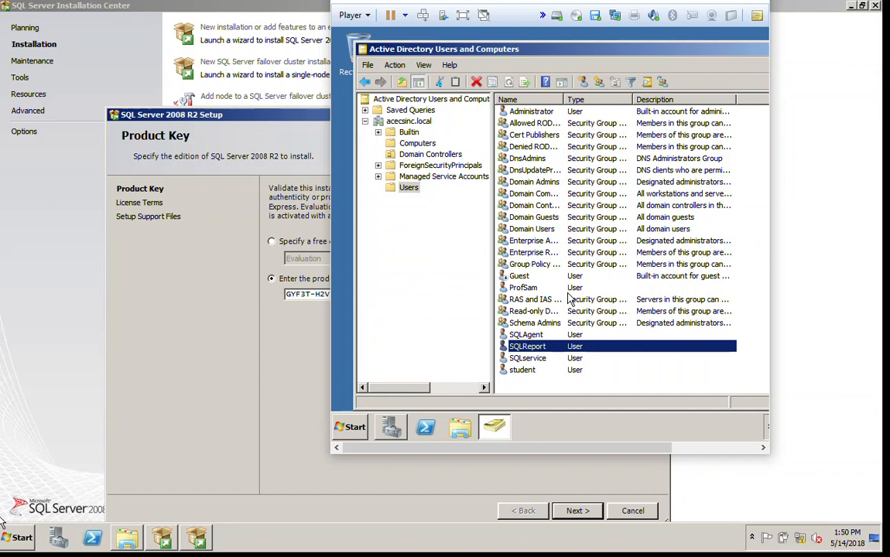
# Copy SQLReport into a new user SSIS with logon name SSIS, set its password, and finish
pyautogui.rightClick(539, 350)
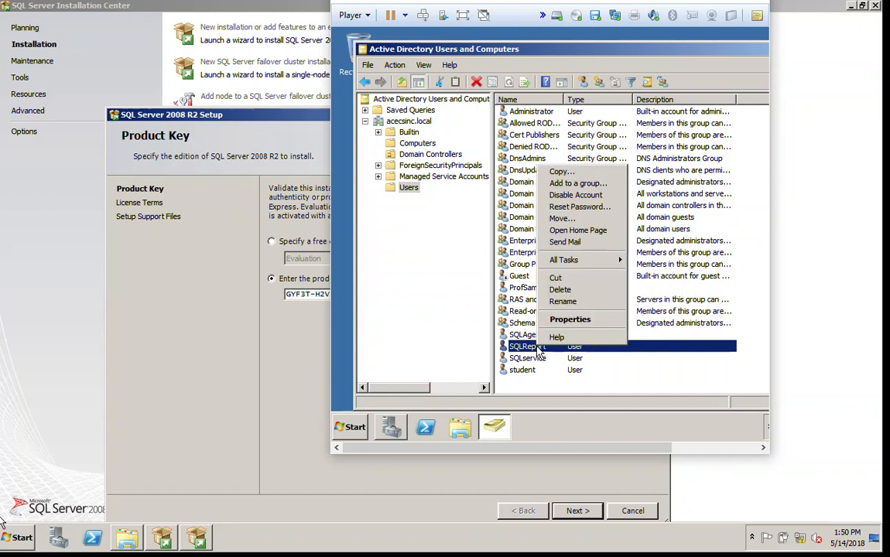
pyautogui.click(569, 173)
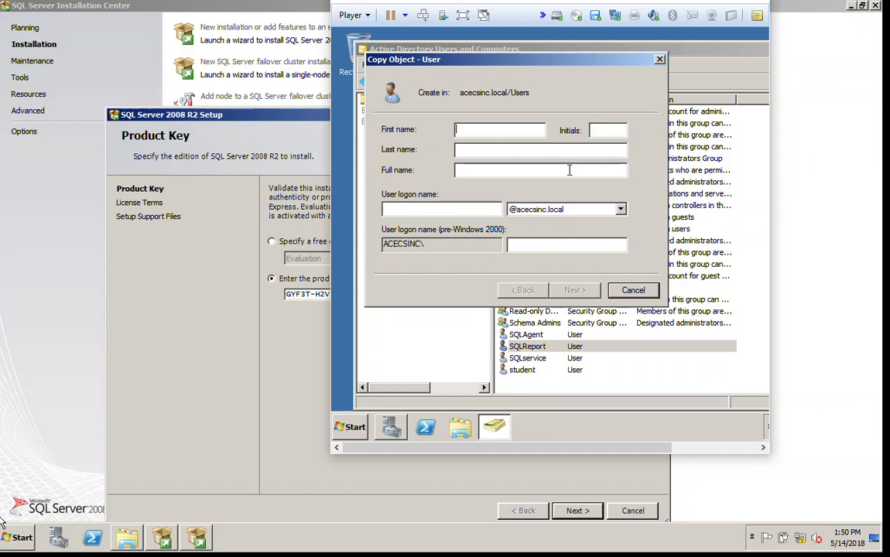
pyautogui.write('SSIS')
pyautogui.press('Tab')
pyautogui.press('Tab')
pyautogui.press('Tab')
pyautogui.press('Tab')
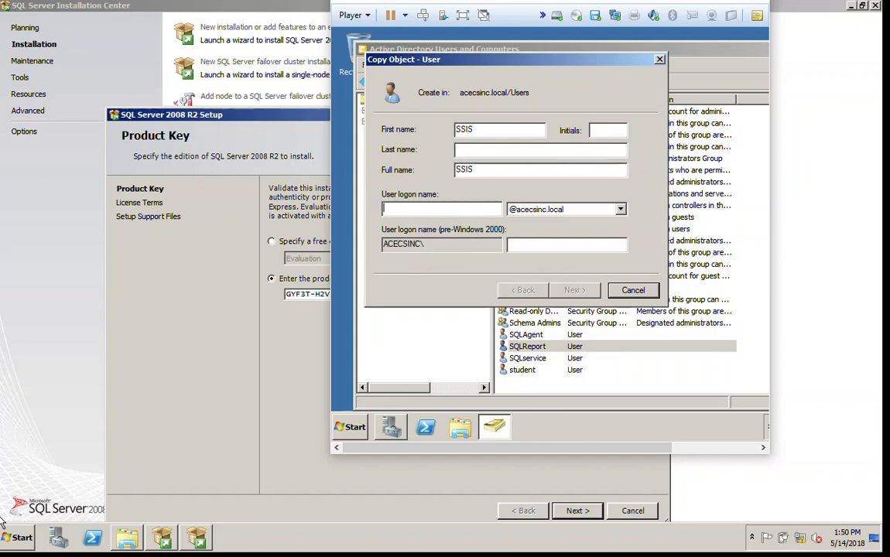
pyautogui.write('SSIS')
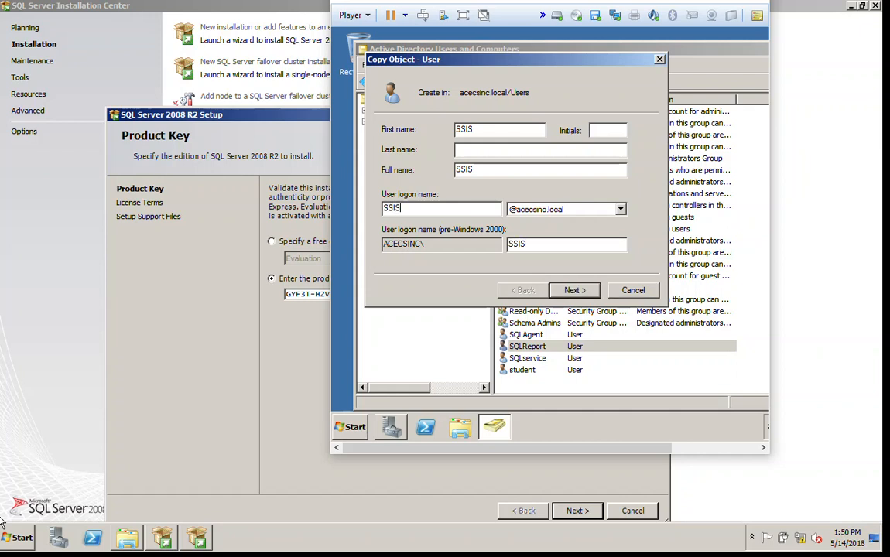
pyautogui.press('Tab')
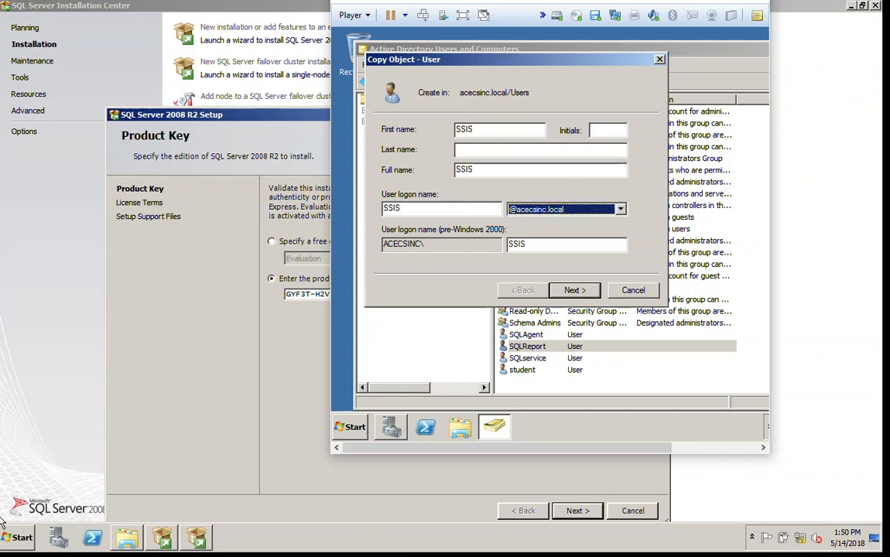
pyautogui.click(581, 291)
pyautogui.write('Passw0')
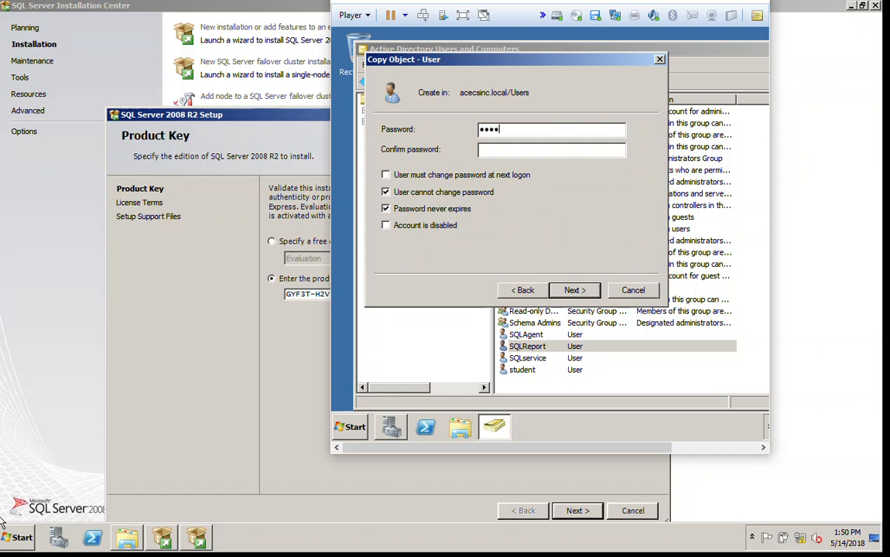
pyautogui.write('rd1234')
pyautogui.press('Tab')
pyautogui.write('Passw0rd1234')
pyautogui.click(572, 290)
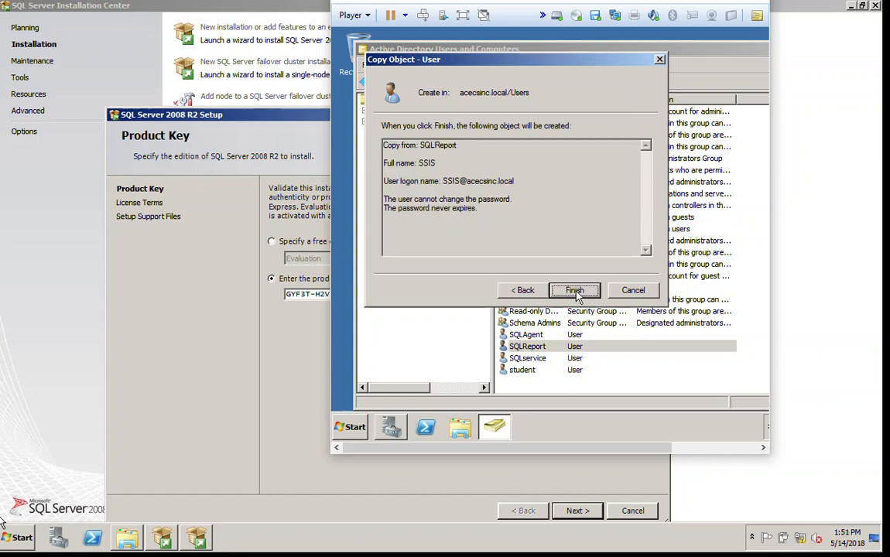
pyautogui.click(571, 290)
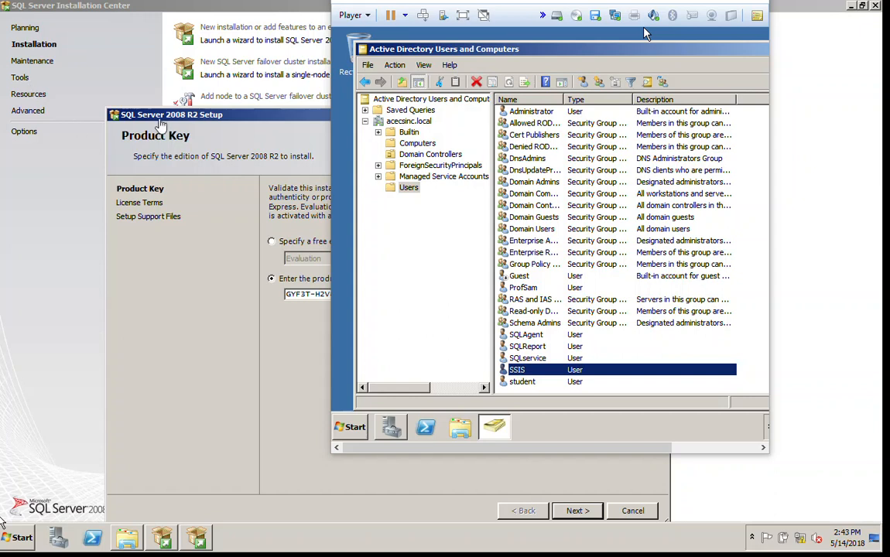
# Keep the product key, accept the license terms, and install the setup support files
pyautogui.click(232, 252)
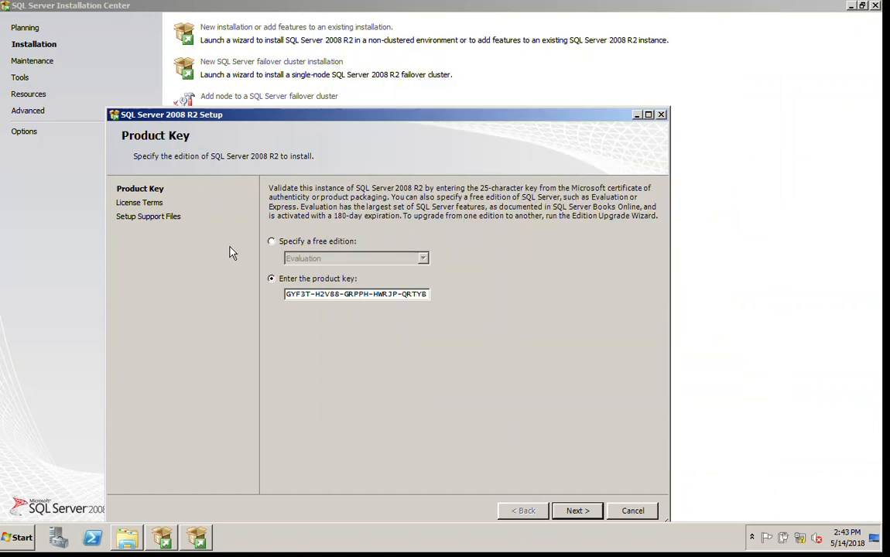
pyautogui.click(576, 511)
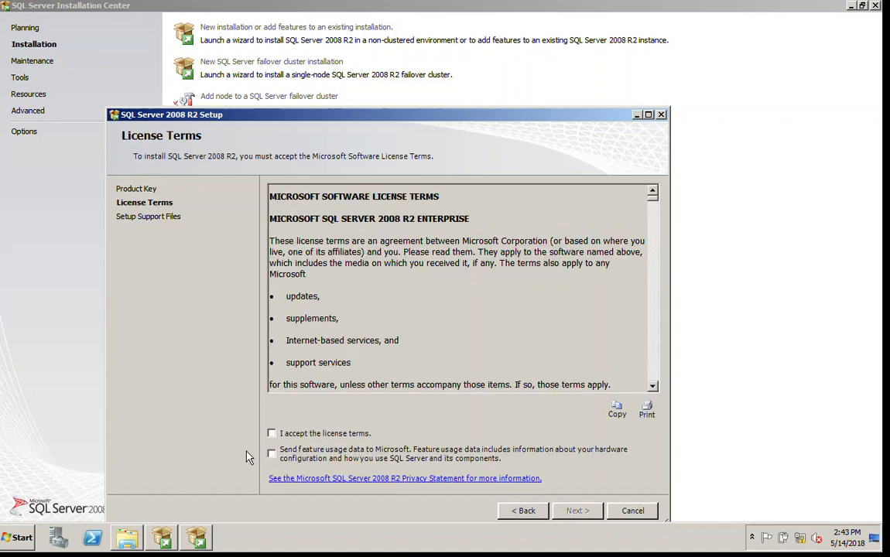
pyautogui.click(272, 434)
pyautogui.click(577, 510)
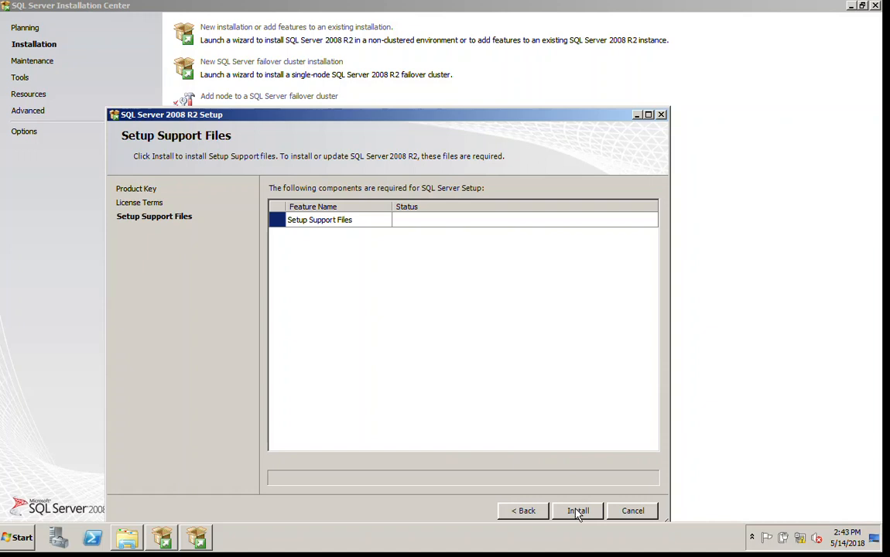
pyautogui.click(577, 511)
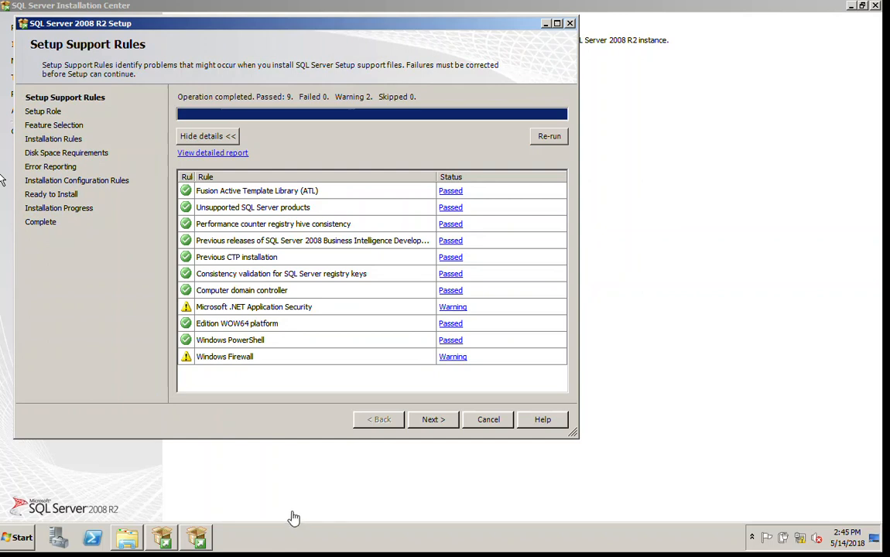
# Review the .NET Application Security and Windows Firewall warning details, then continue to Setup Role
pyautogui.click(453, 308)
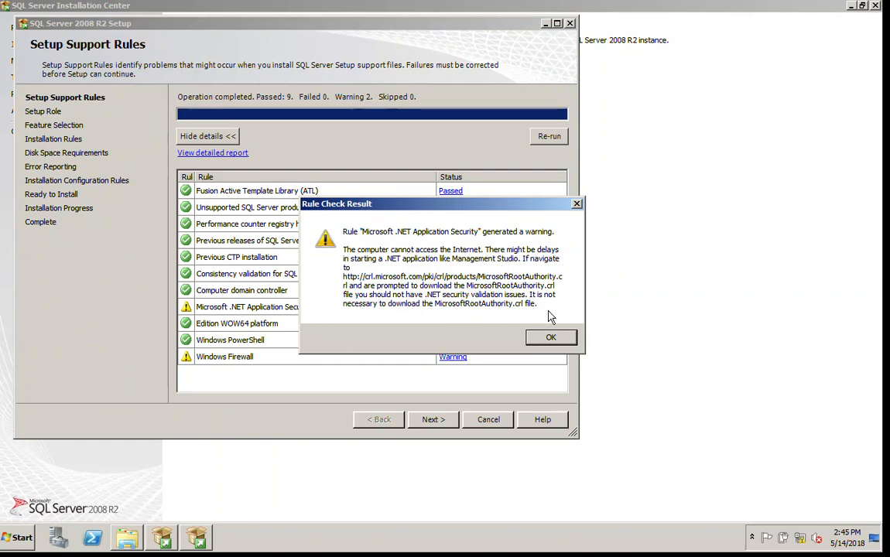
pyautogui.click(551, 337)
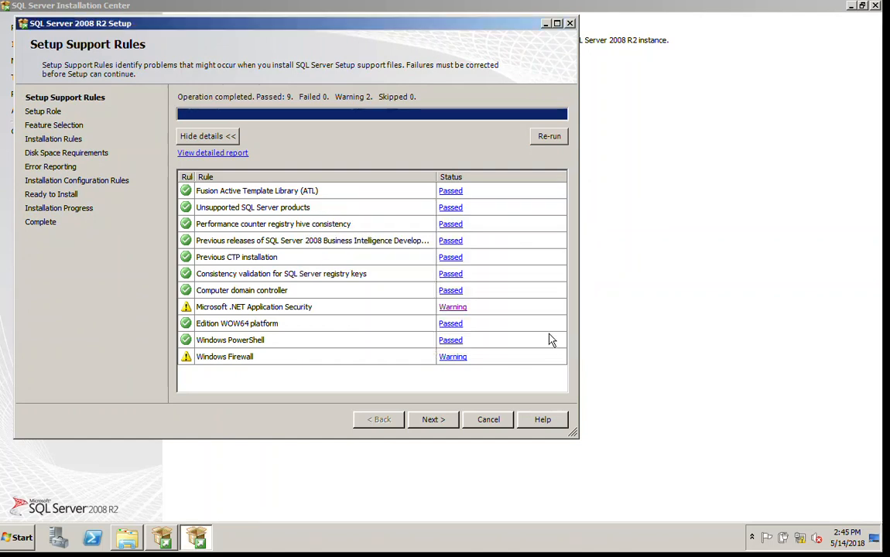
pyautogui.click(462, 358)
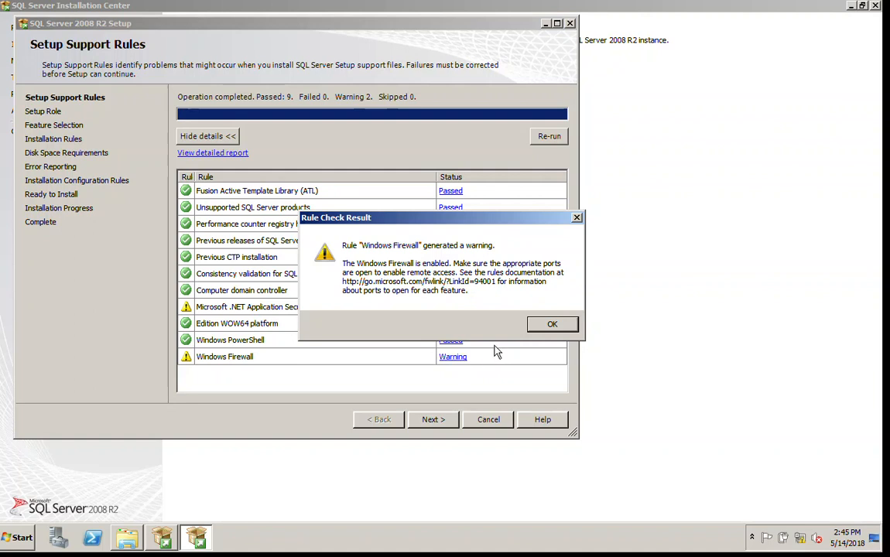
pyautogui.click(546, 324)
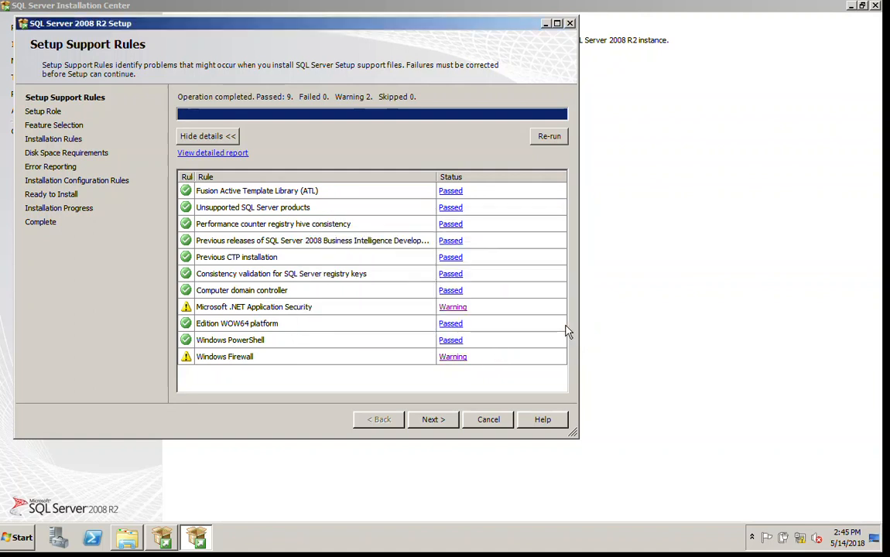
pyautogui.click(428, 420)
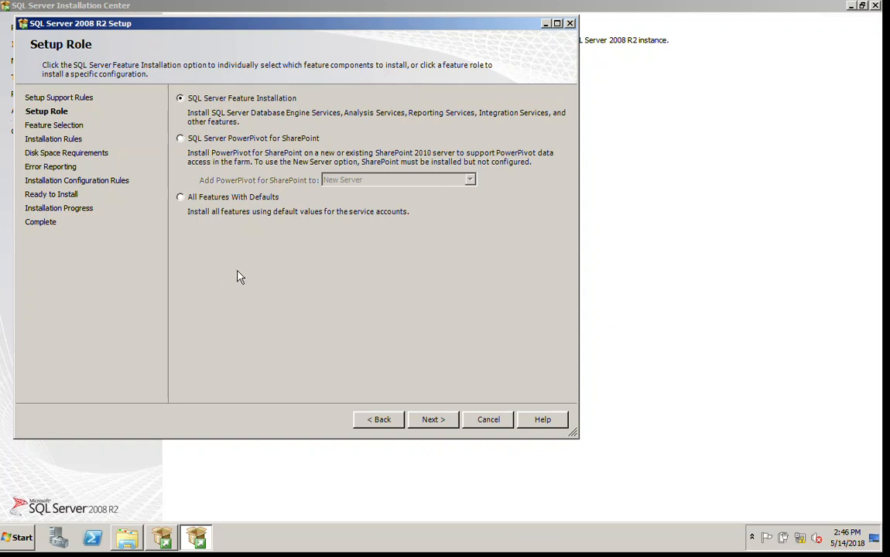
# Choose SQL Server Feature Installation, select all features, and proceed to Installation Rules
pyautogui.click(433, 422)
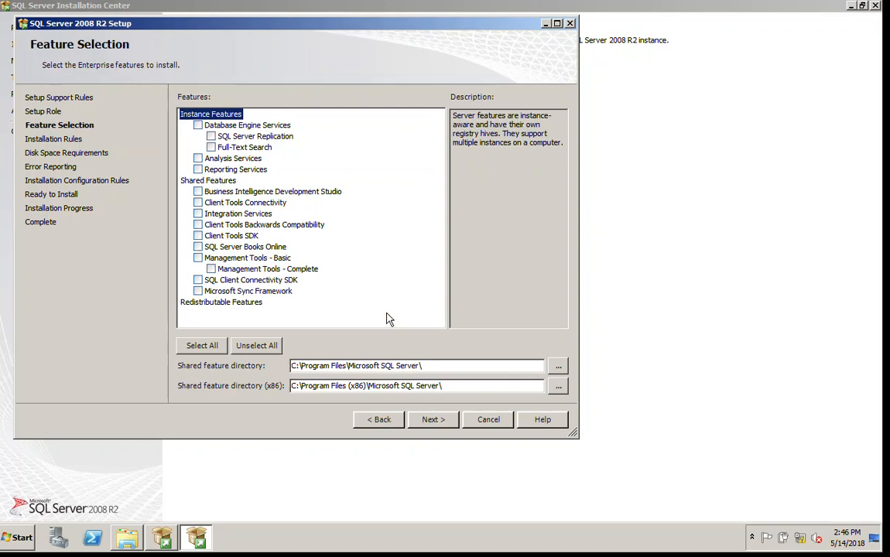
pyautogui.click(206, 350)
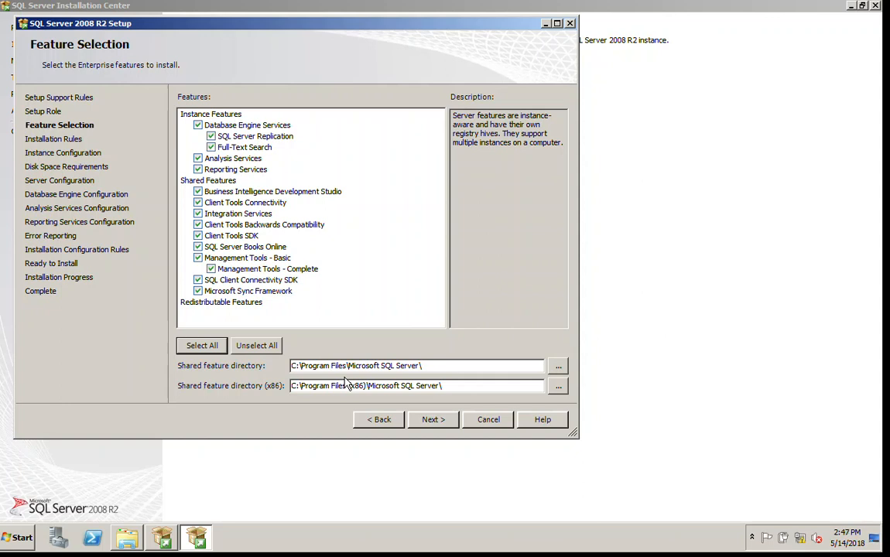
pyautogui.click(434, 422)
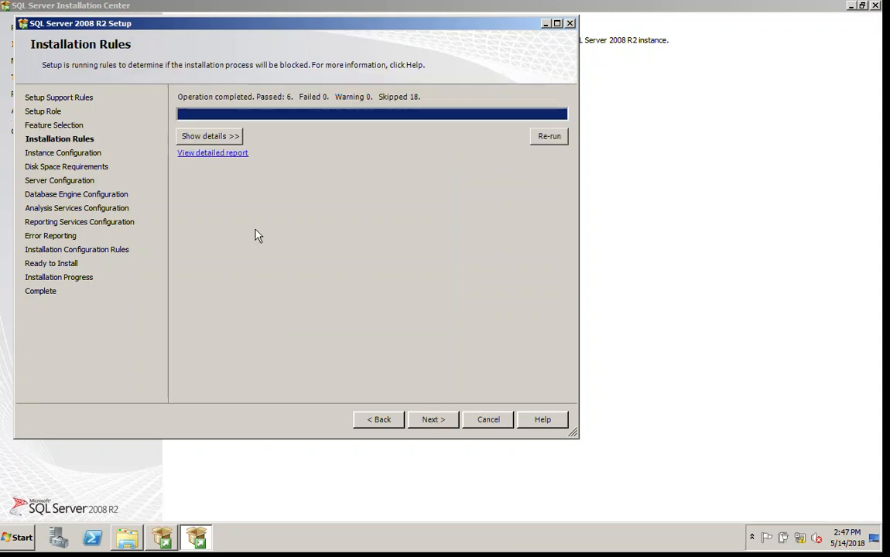
# Review the installation rule details (6 passed, 0 failed), then go on to Instance Configuration
pyautogui.click(231, 137)
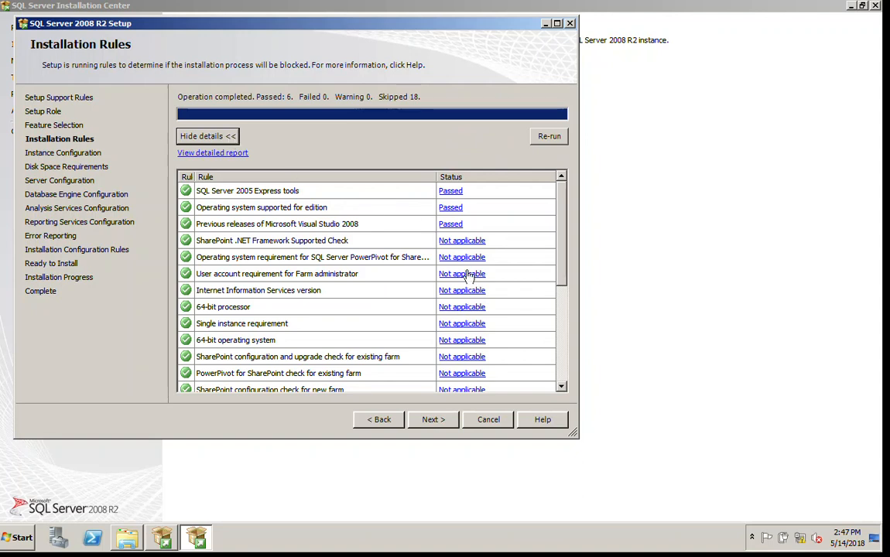
pyautogui.click(565, 308)
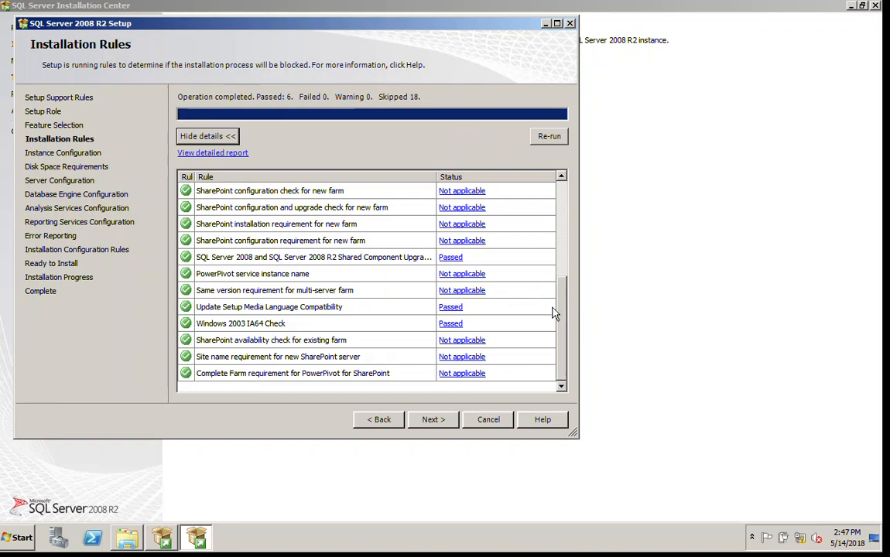
pyautogui.click(428, 424)
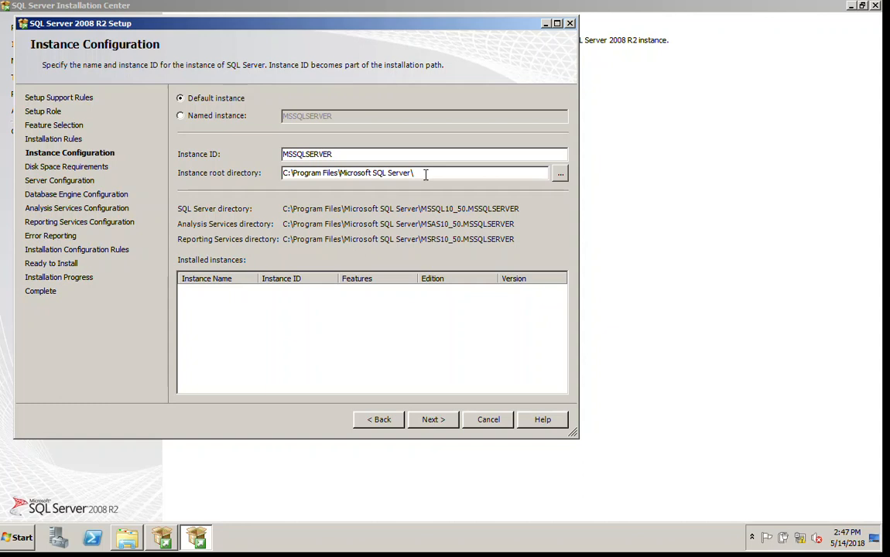
# Keep the default MSSQLSERVER instance and advance to Disk Space Requirements
pyautogui.click(434, 422)
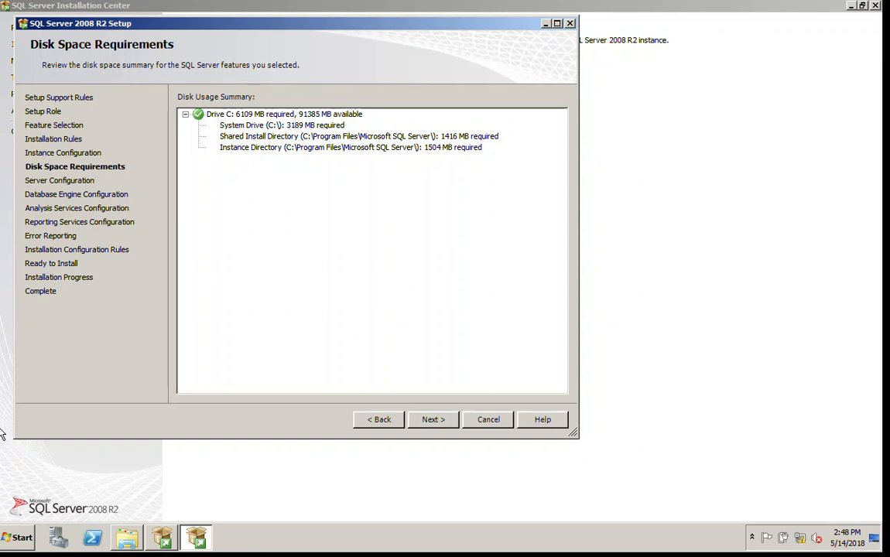
# Accept the disk space summary for drive C (6109 MB needed) and continue
pyautogui.click(433, 420)
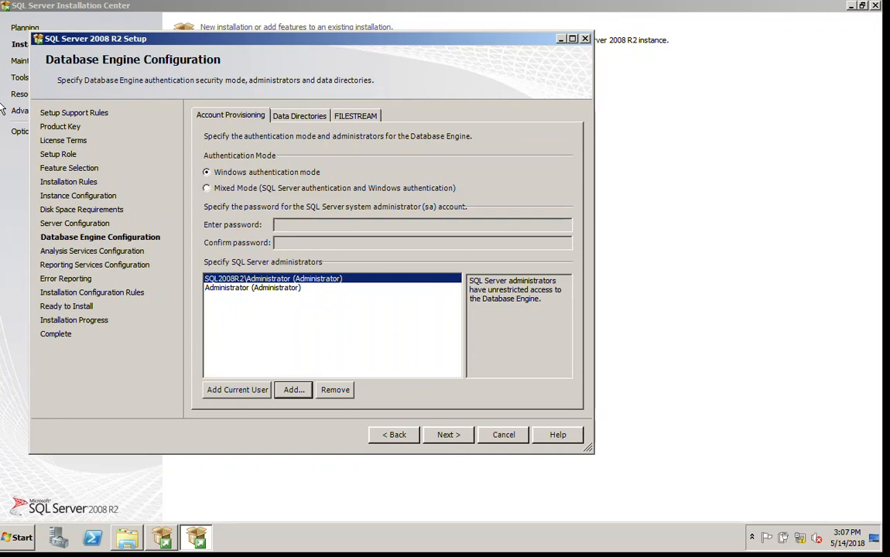
# Enable FILESTREAM for Transact-SQL, file I/O streaming and remote client access
pyautogui.click(288, 117)
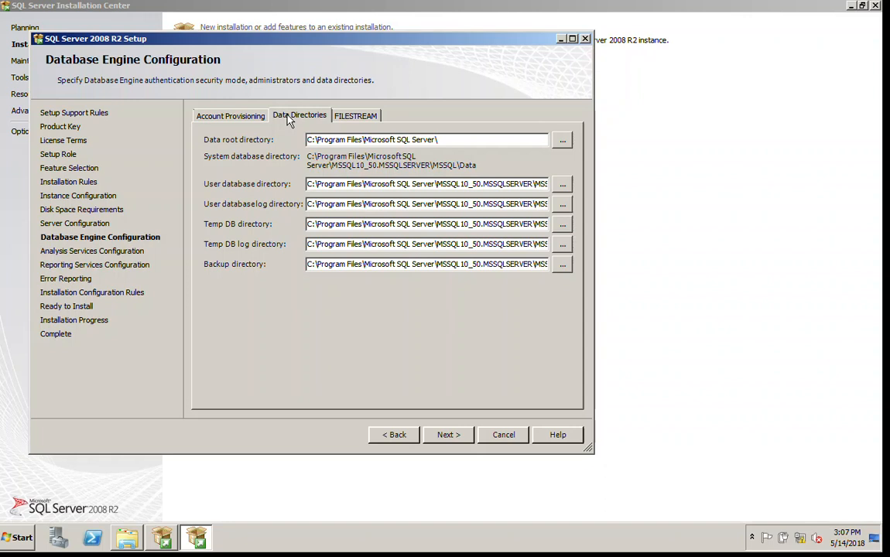
pyautogui.click(354, 117)
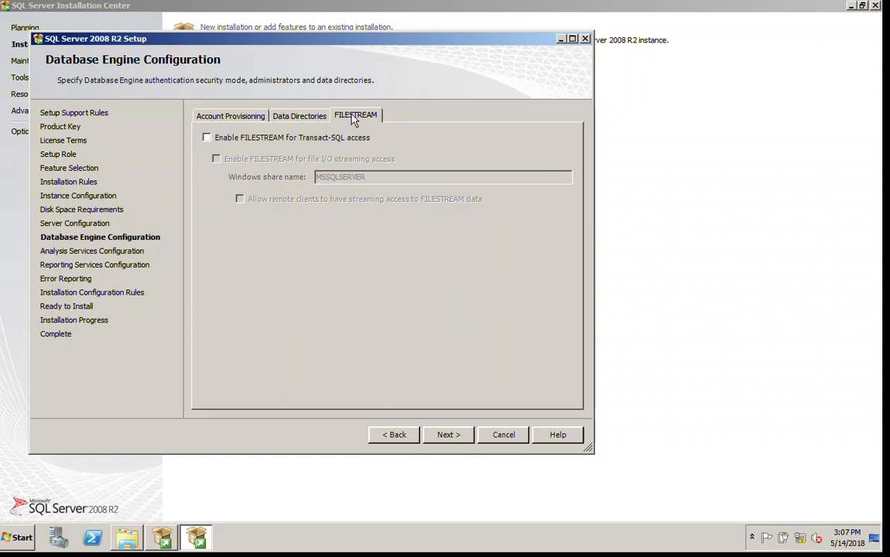
pyautogui.click(212, 143)
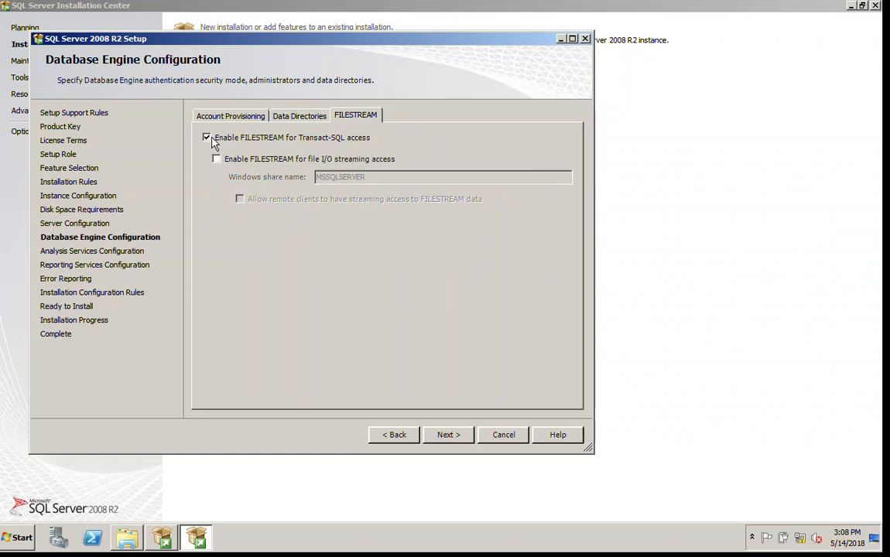
pyautogui.click(216, 159)
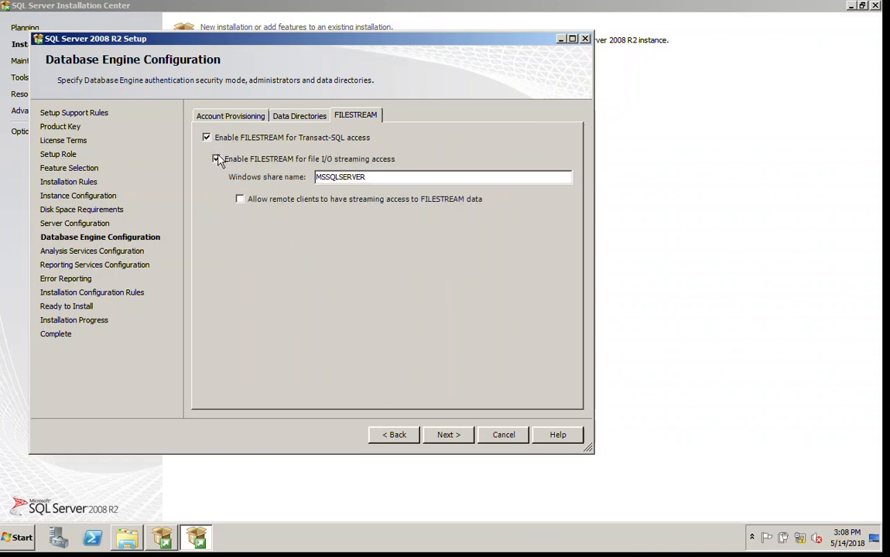
pyautogui.click(247, 202)
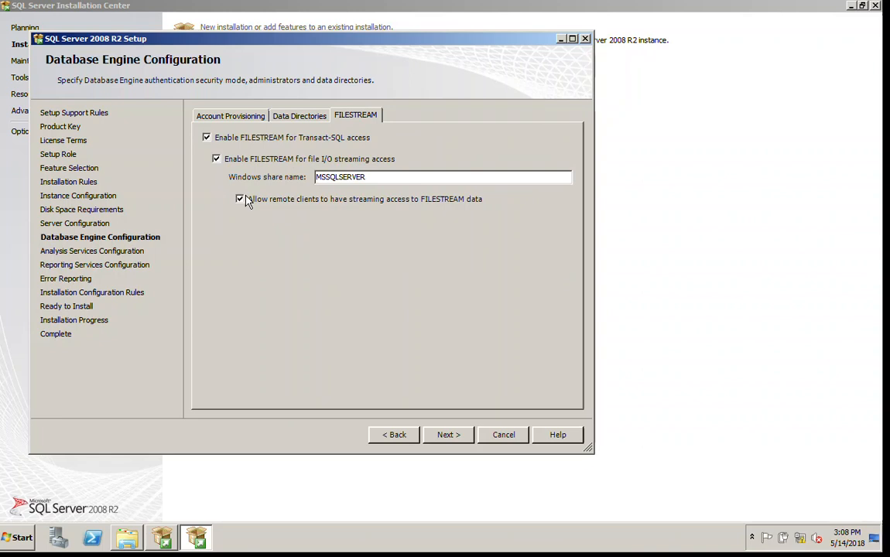
# Add the current user and Administrator as Analysis Services administrators, then continue to Reporting Services
pyautogui.click(440, 437)
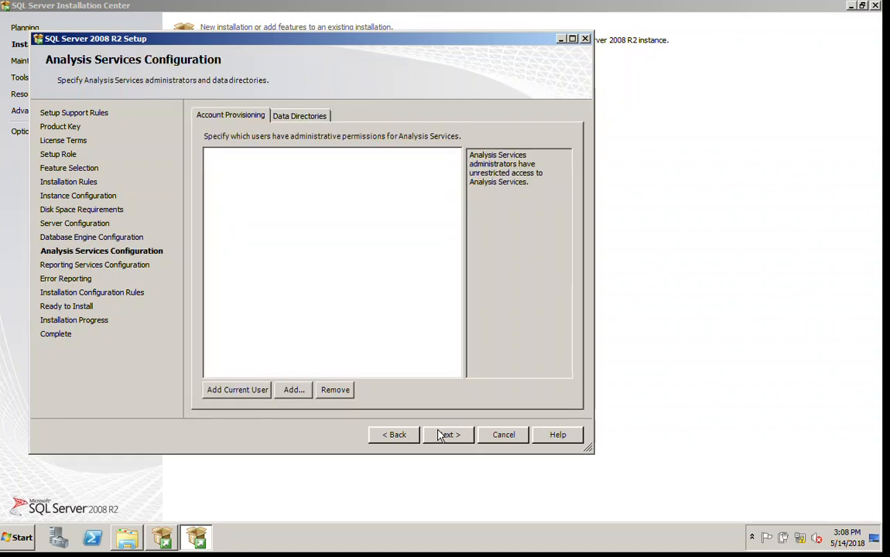
pyautogui.click(242, 393)
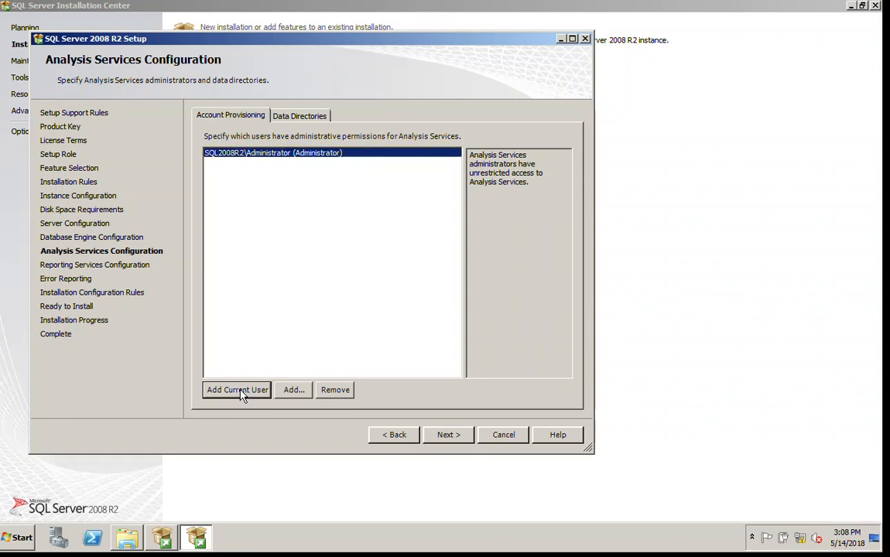
pyautogui.click(292, 390)
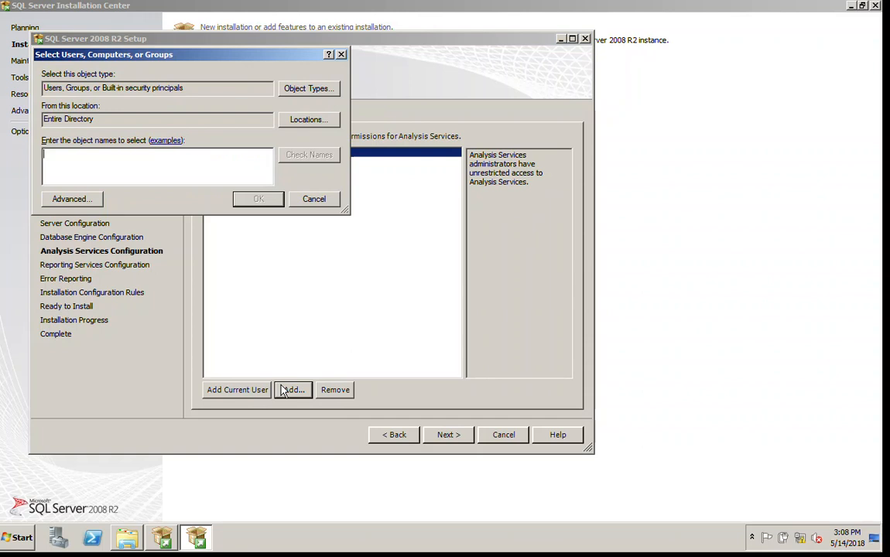
pyautogui.write('ad')
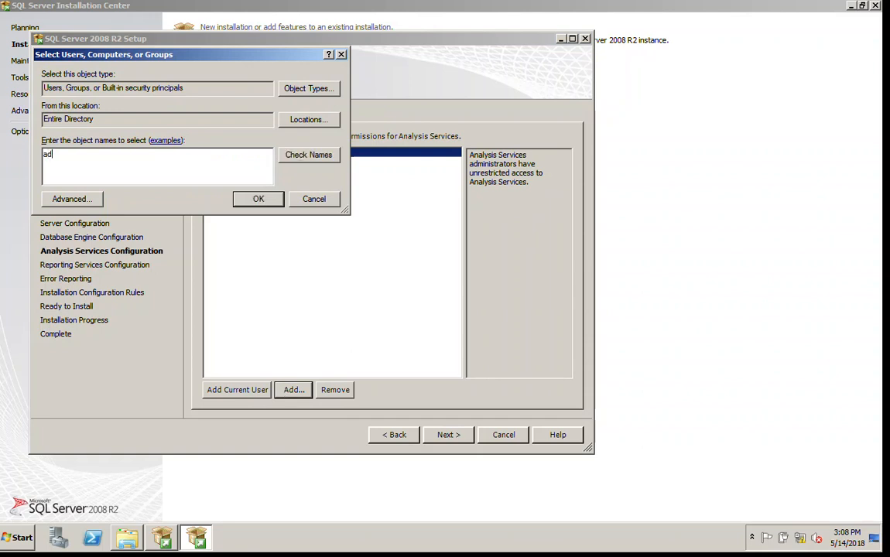
pyautogui.write('ministrator')
pyautogui.click(304, 157)
pyautogui.click(264, 202)
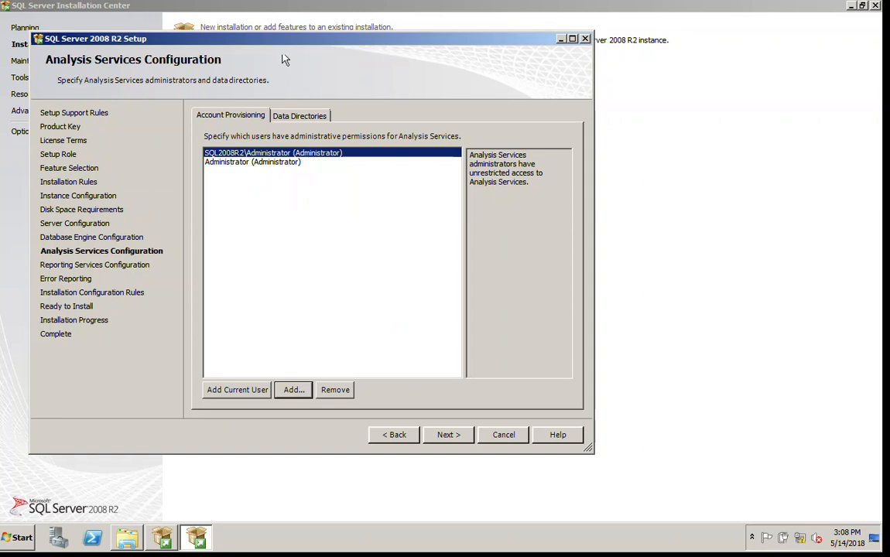
pyautogui.click(297, 117)
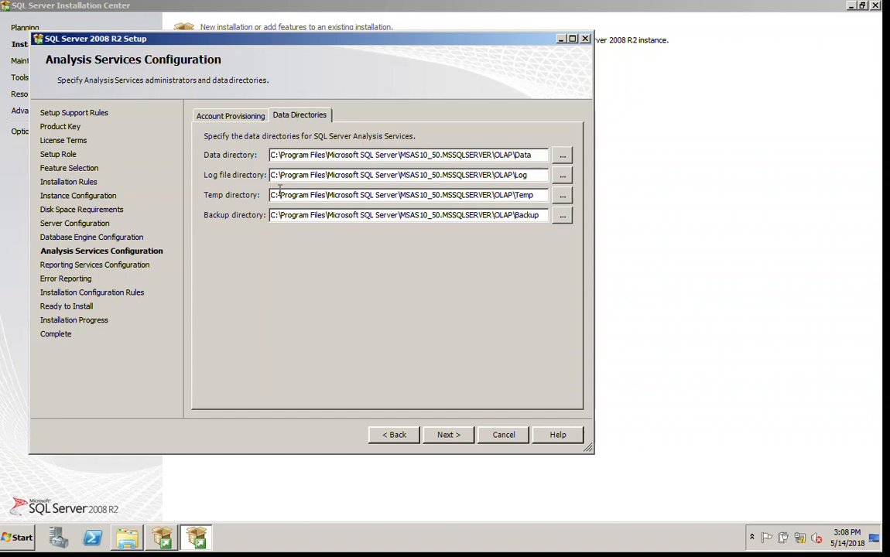
pyautogui.click(459, 436)
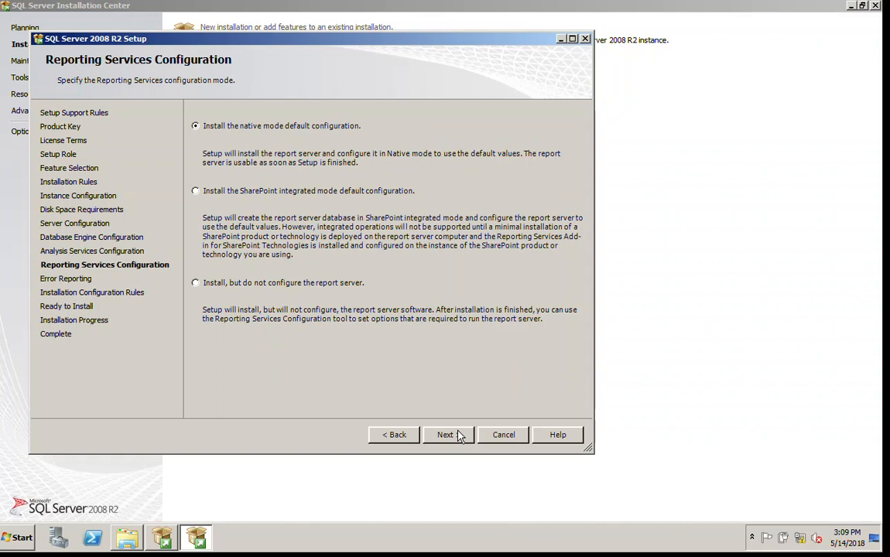
# Accept native-mode Reporting Services and leave error reporting off to reach configuration rules
pyautogui.click(458, 436)
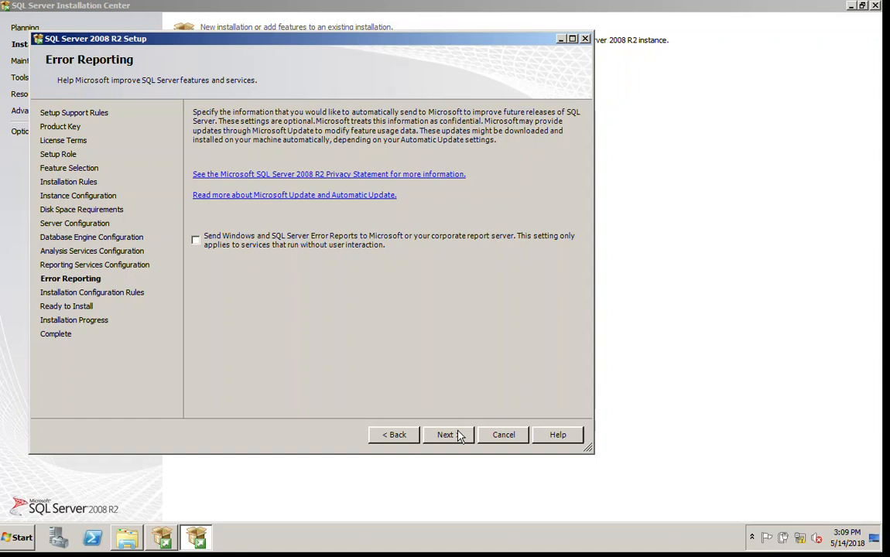
pyautogui.click(446, 435)
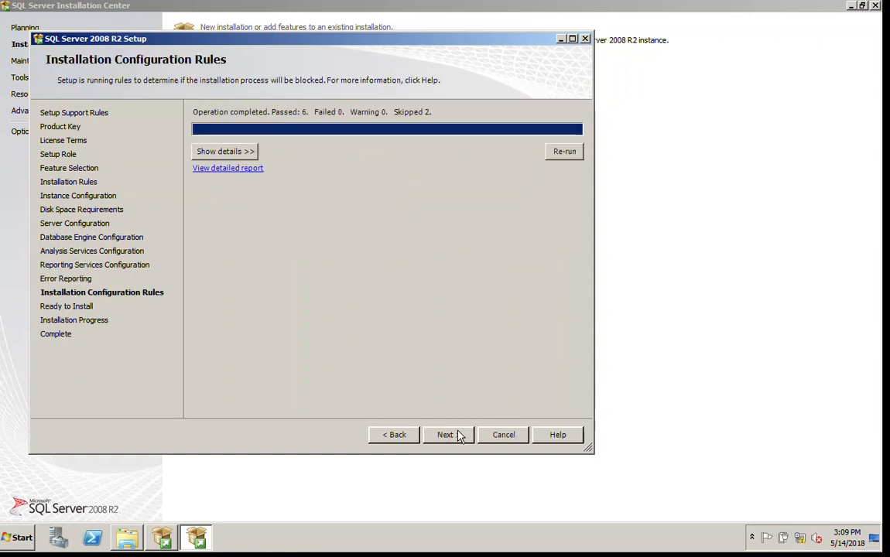
# Reach Ready to Install and select the full configuration file path for copying
pyautogui.click(446, 435)
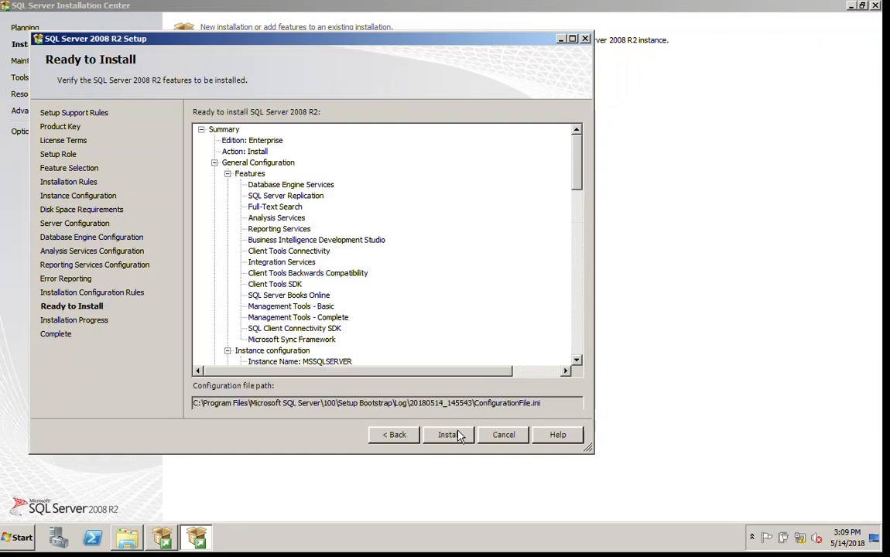
pyautogui.click(551, 403)
pyautogui.moveTo(552, 402); pyautogui.dragTo(158, 431)
pyautogui.hotkey('ctrl', 'c')
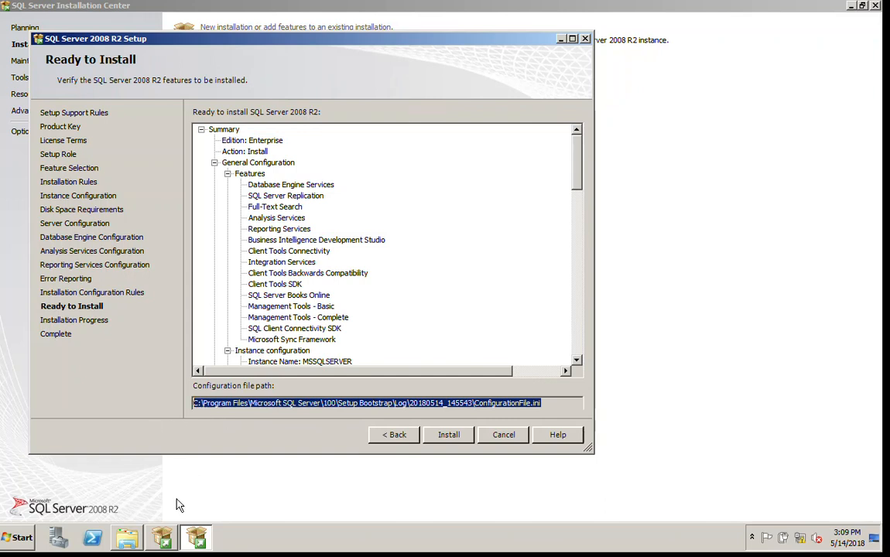
pyautogui.click(28, 539)
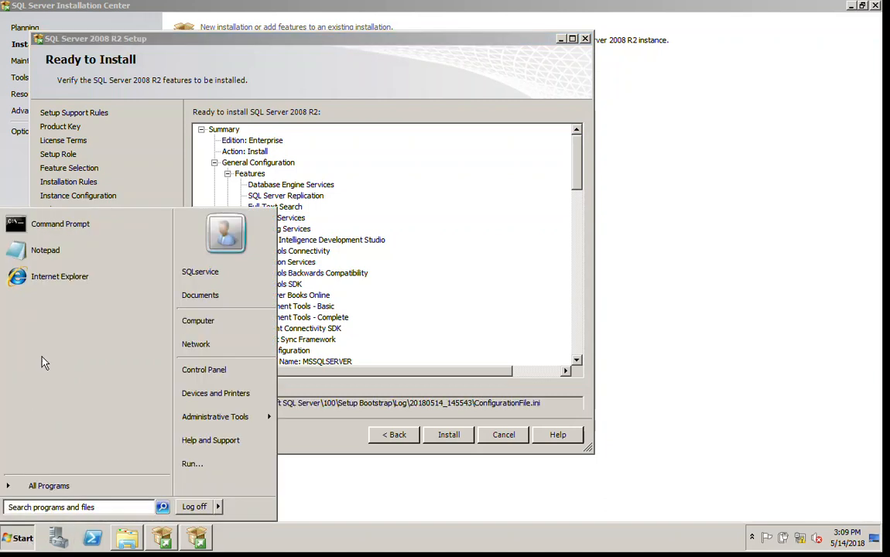
# Paste the configuration file path into a new Notepad document and name it 'sql server config fie'
pyautogui.click(41, 258)
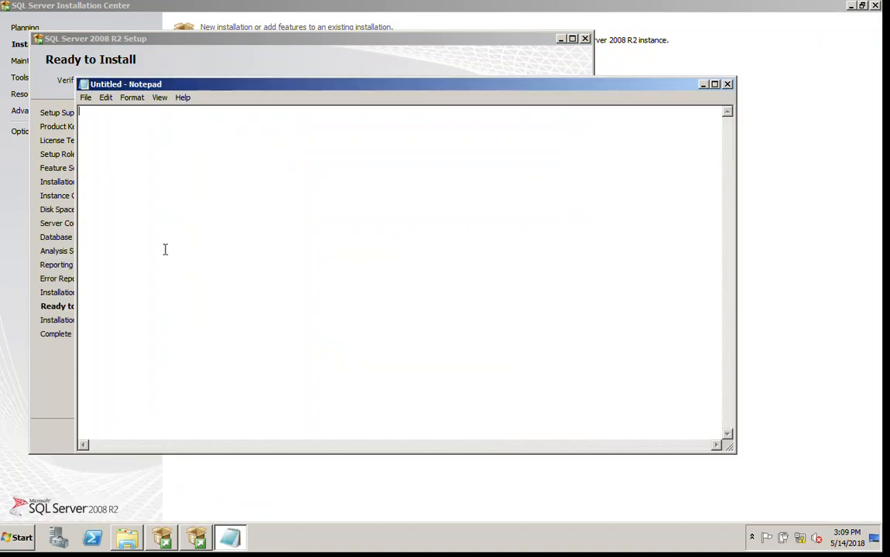
pyautogui.hotkey('ctrl', 'v')
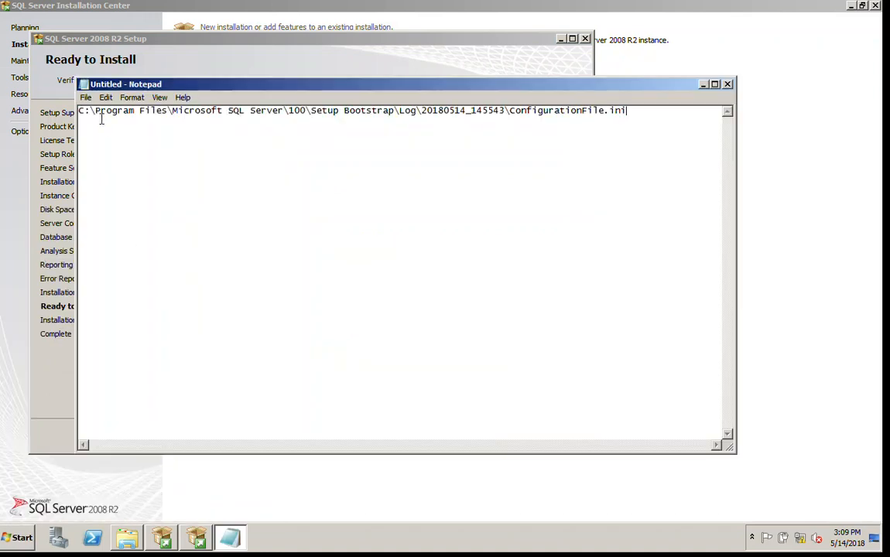
pyautogui.click(86, 100)
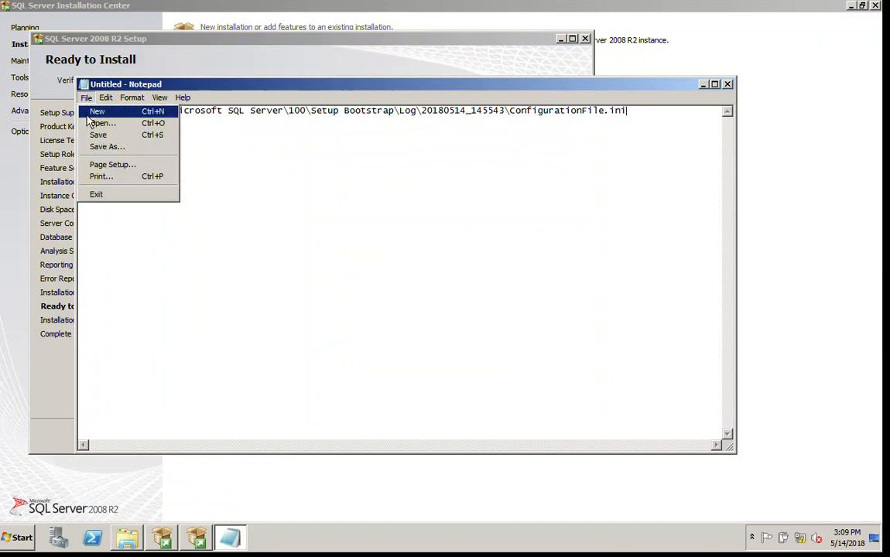
pyautogui.click(93, 148)
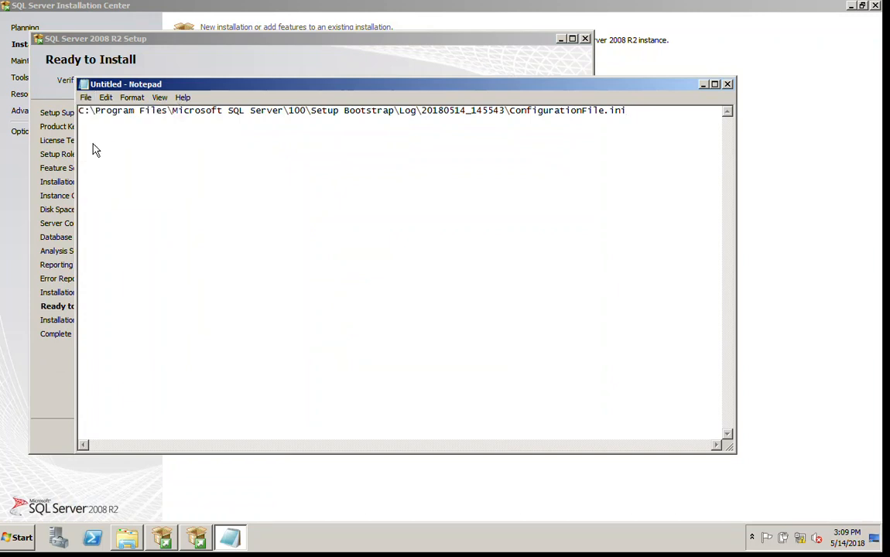
pyautogui.press('Home')
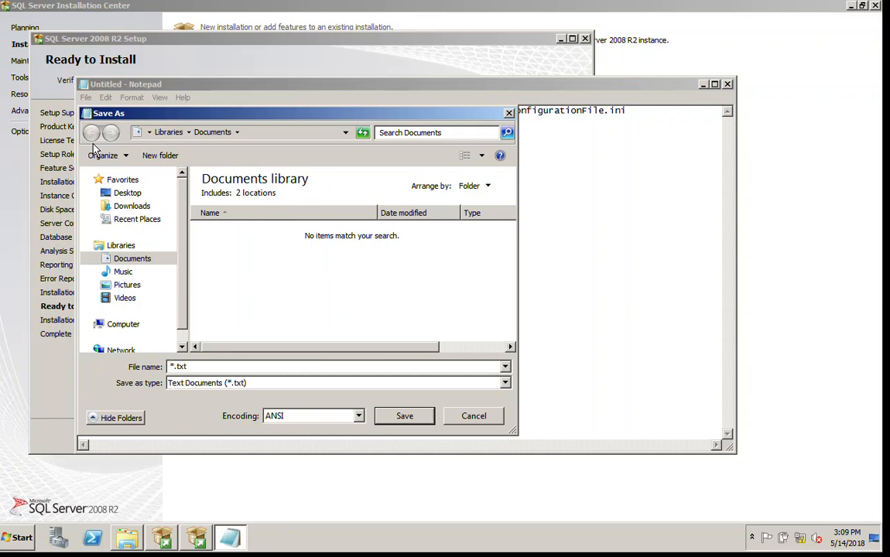
pyautogui.write('sql server config ')
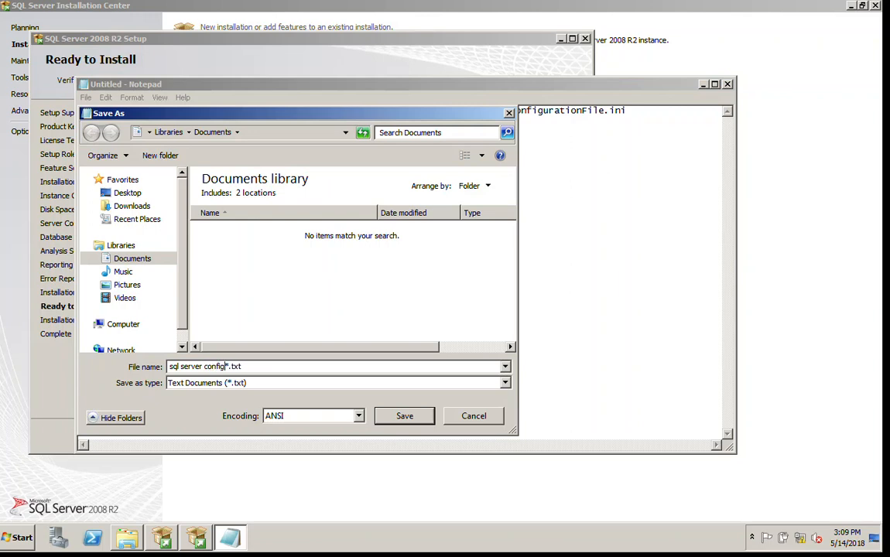
pyautogui.write('fie')
# Remove the stray asterisk, save as 'sql server config fie.txt' in Documents, and minimise Notepad
pyautogui.click(405, 418)
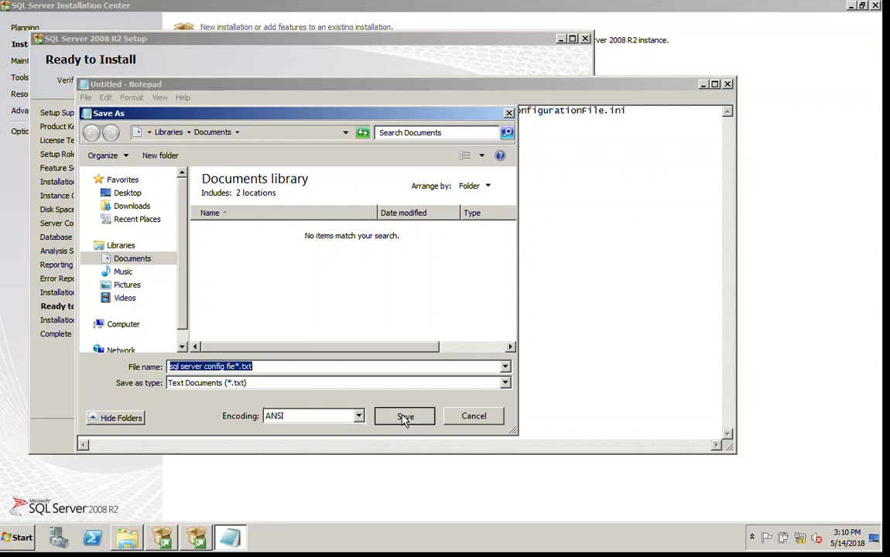
pyautogui.click(283, 371)
pyautogui.press('Left')
pyautogui.press('Left')
pyautogui.press('Left')
pyautogui.press('Left')
pyautogui.press('Left')
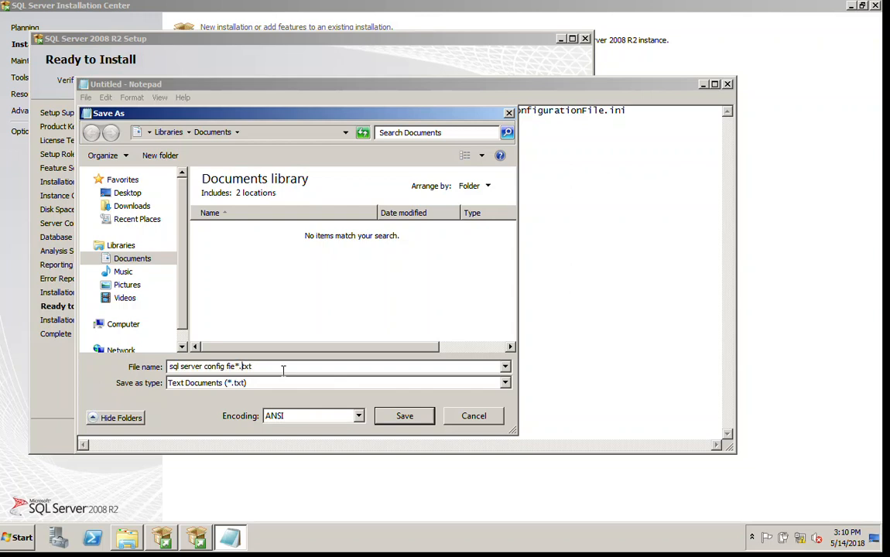
pyautogui.press('Delete')
pyautogui.click(388, 412)
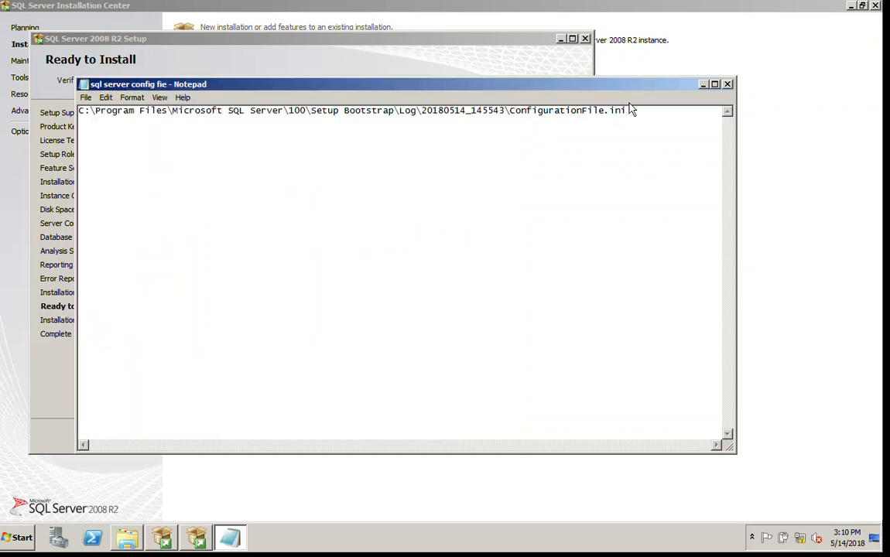
pyautogui.click(702, 84)
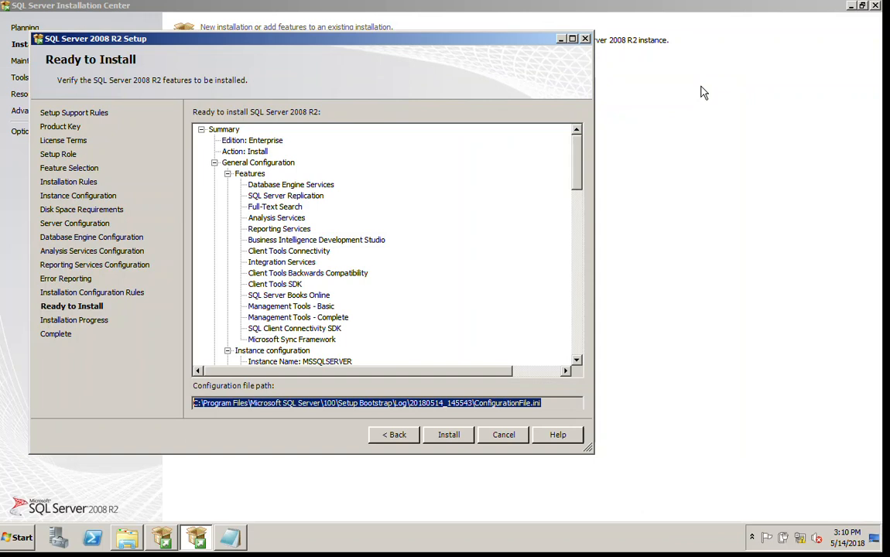
# Launch the SQL Server 2008 R2 installation from the Ready to Install page
pyautogui.click(463, 436)
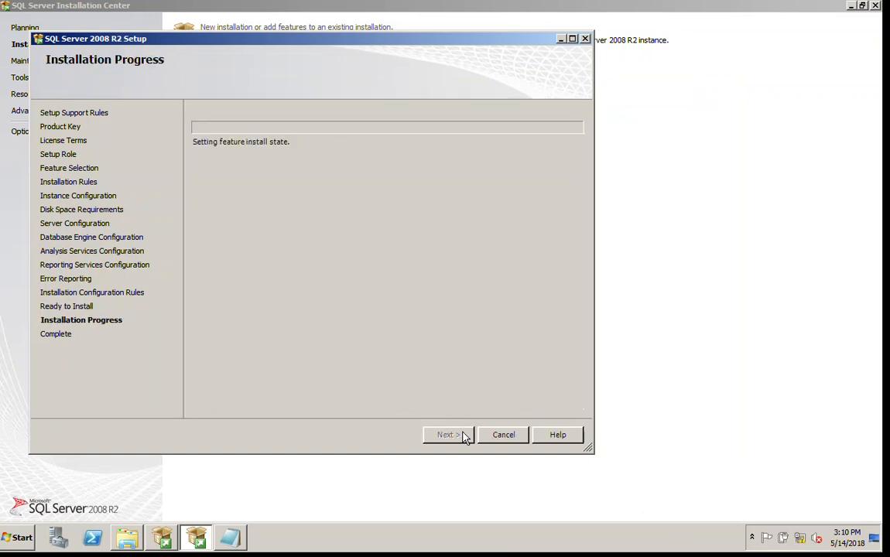